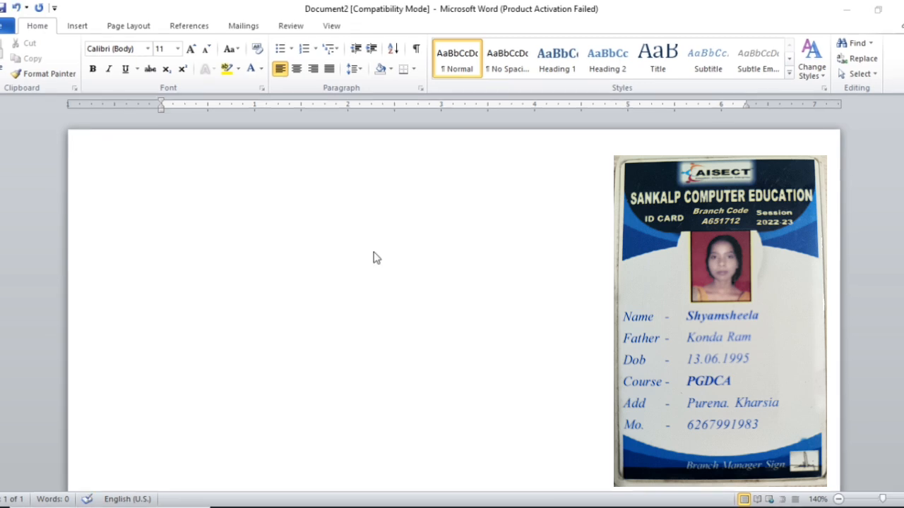
Step: Set the top, bottom, left and right margins to 0 in Custom Margins, ignoring the printable-area warning
left_click(134, 30)
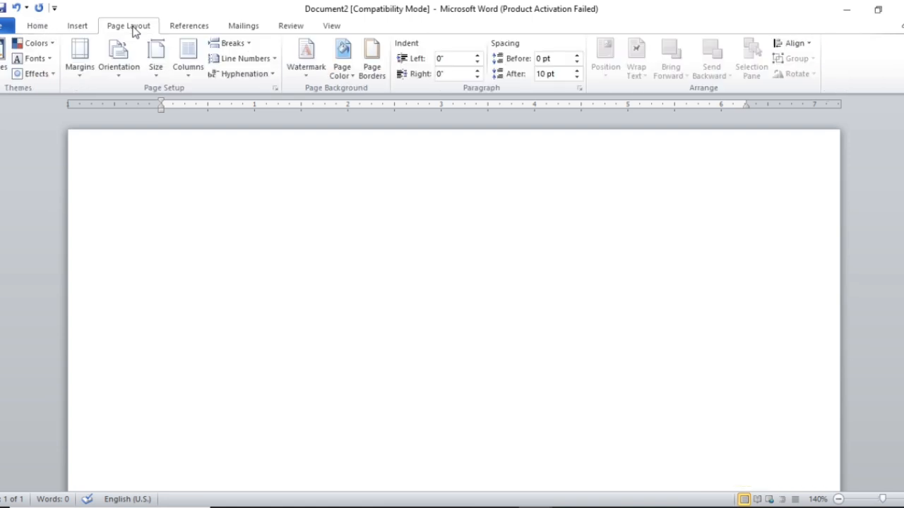
left_click(84, 71)
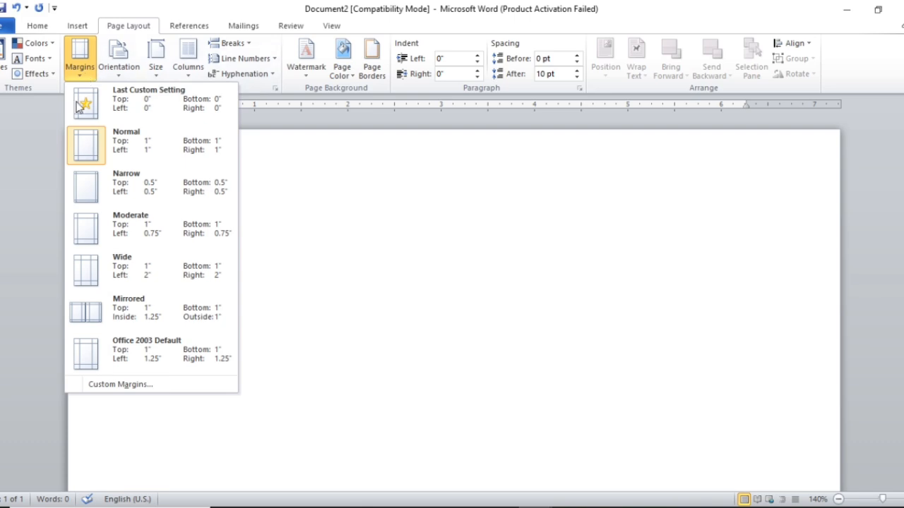
left_click(153, 387)
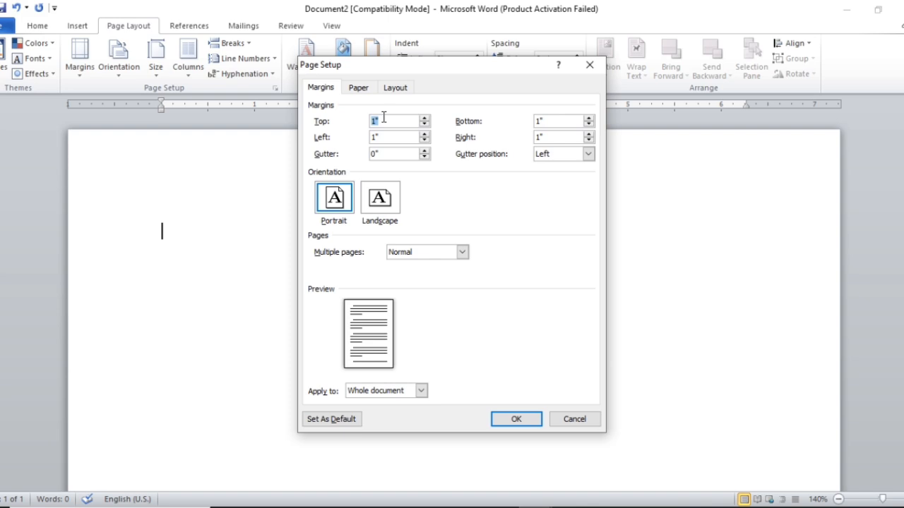
type("0")
key("Tab")
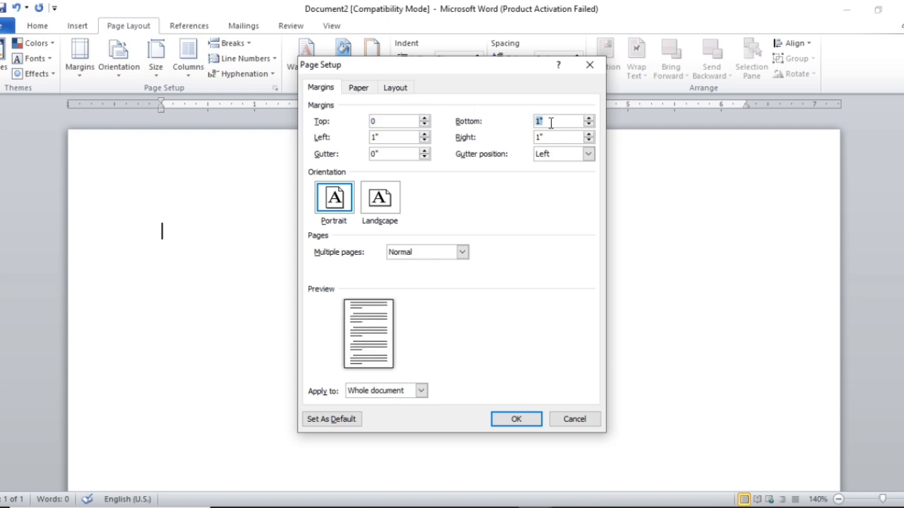
type("0")
key("Tab")
type("0")
key("Tab")
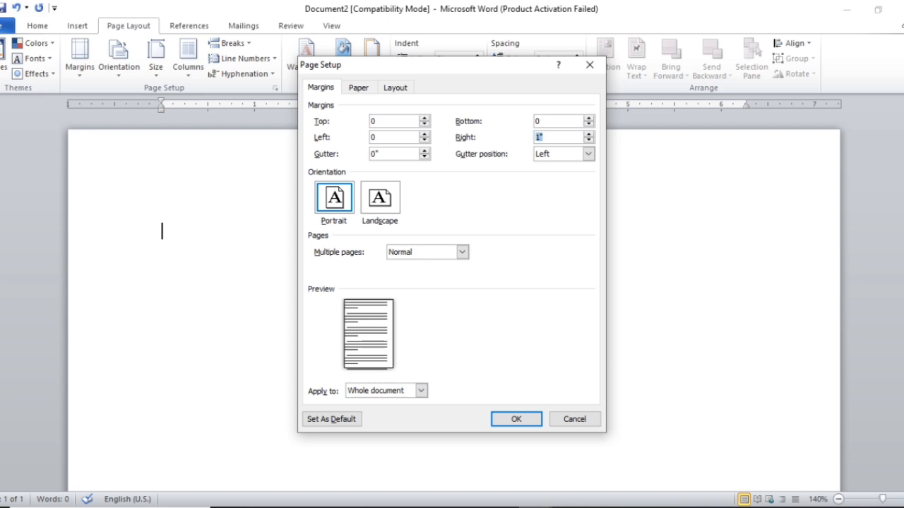
type("0")
left_click(514, 420)
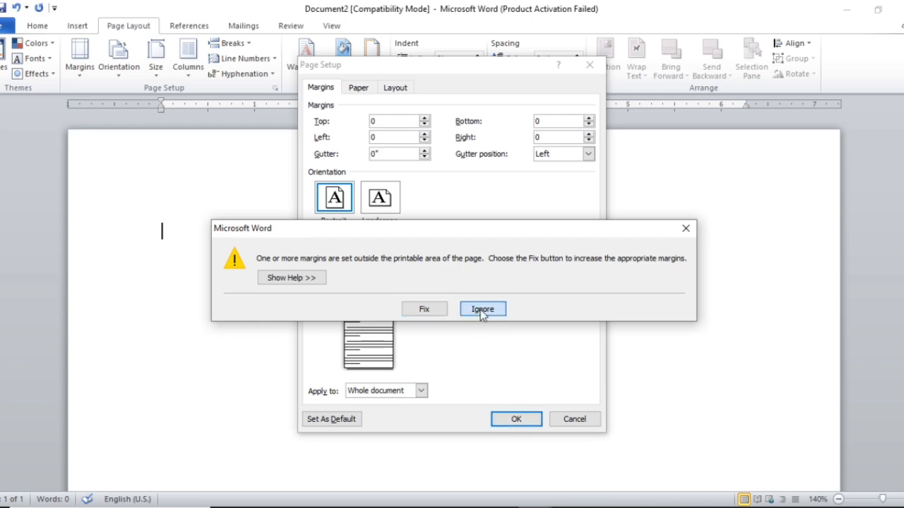
left_click(483, 313)
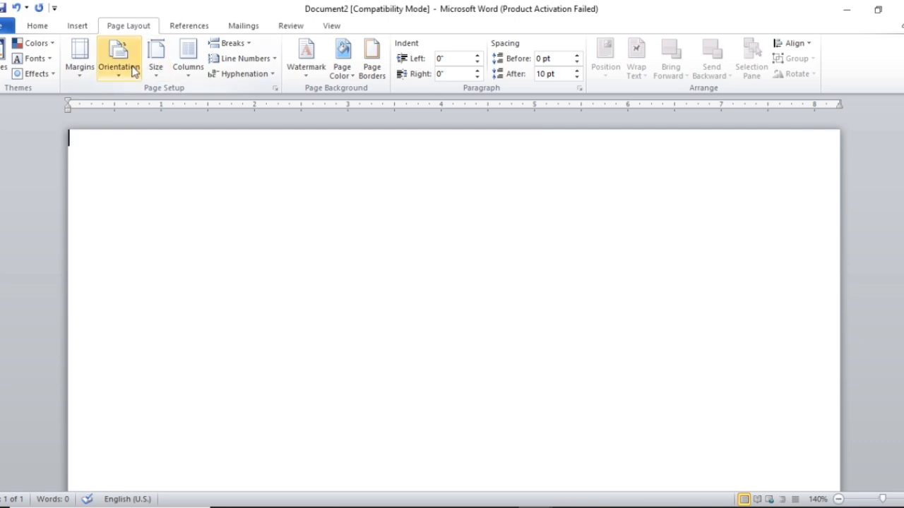
Step: Set a custom paper size of 2.4 in wide by 3.6 in high, ignoring the margin warning
left_click(154, 76)
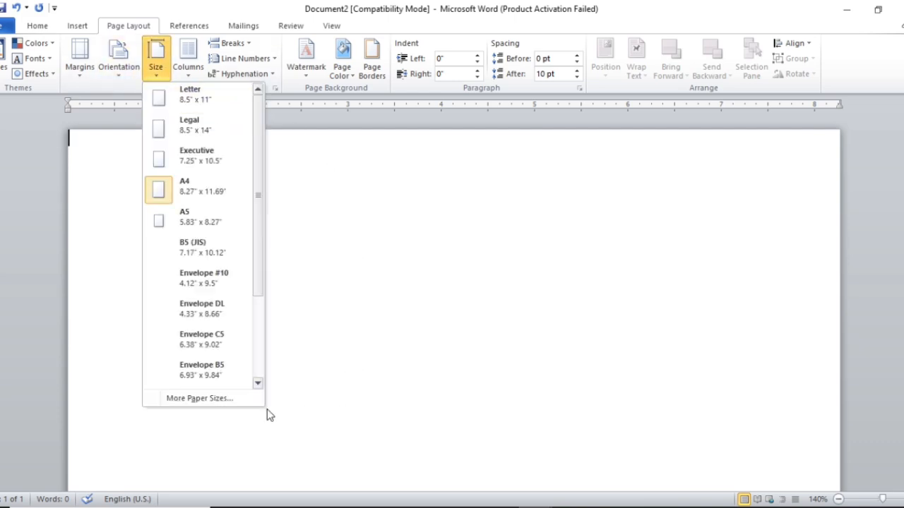
left_click(232, 399)
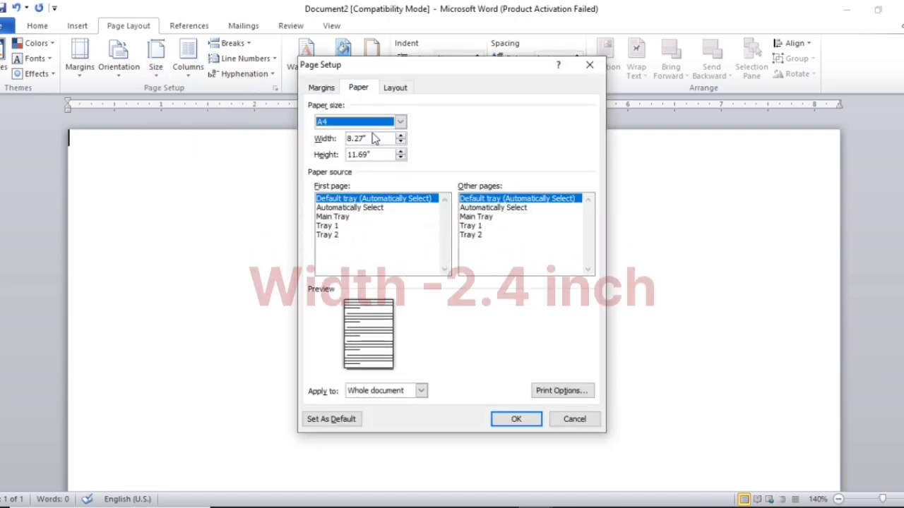
key("Tab")
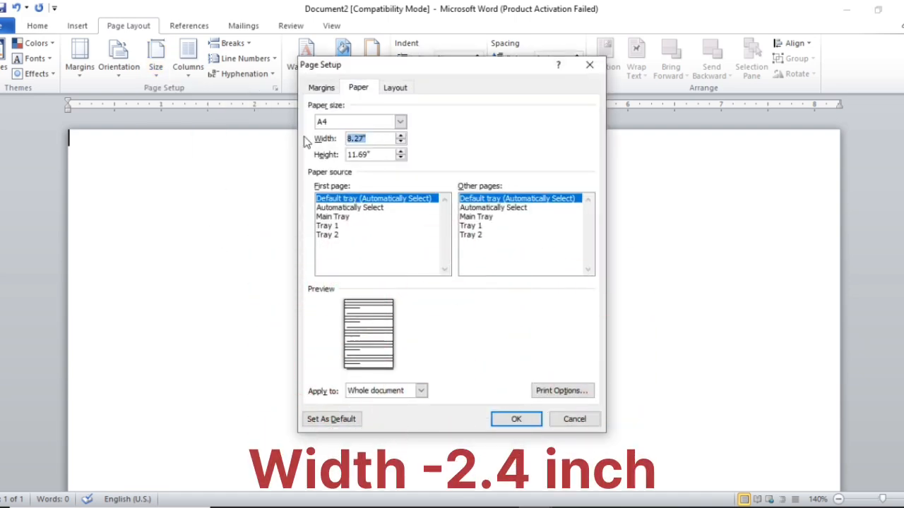
type("2.4")
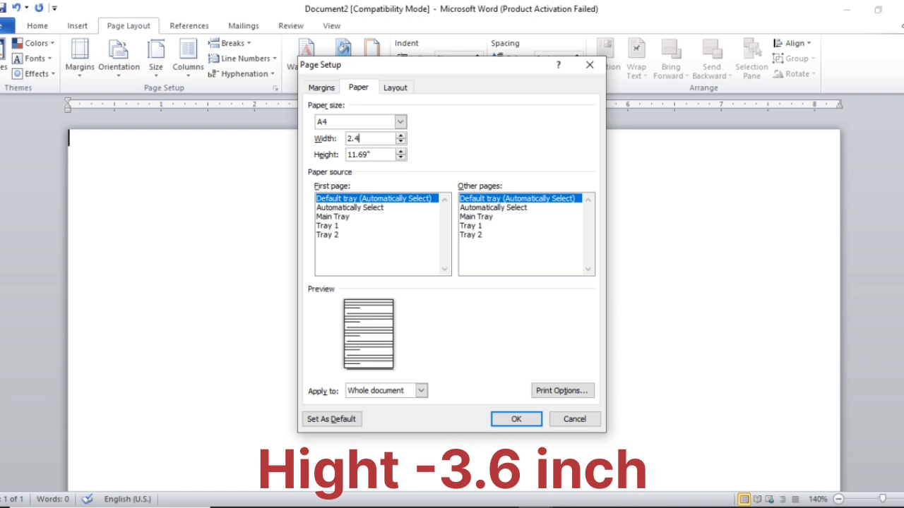
key("Tab")
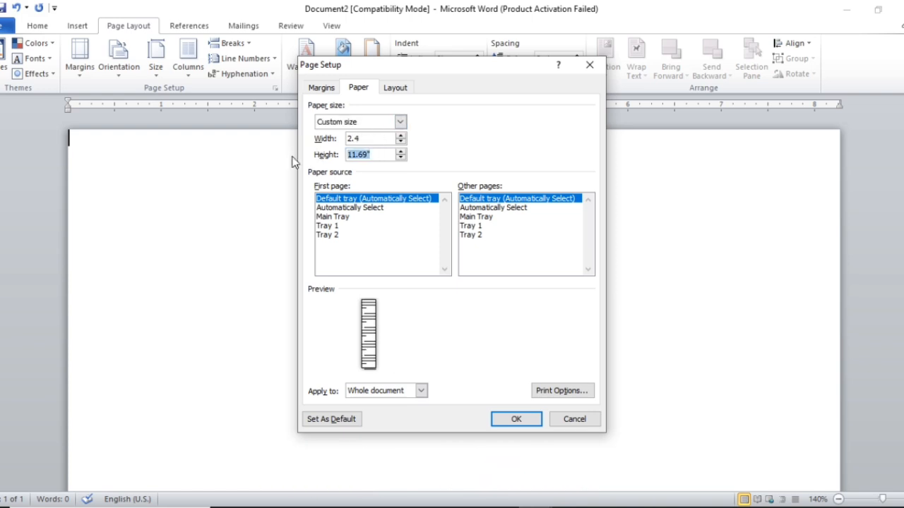
type("3.6")
left_click(371, 138)
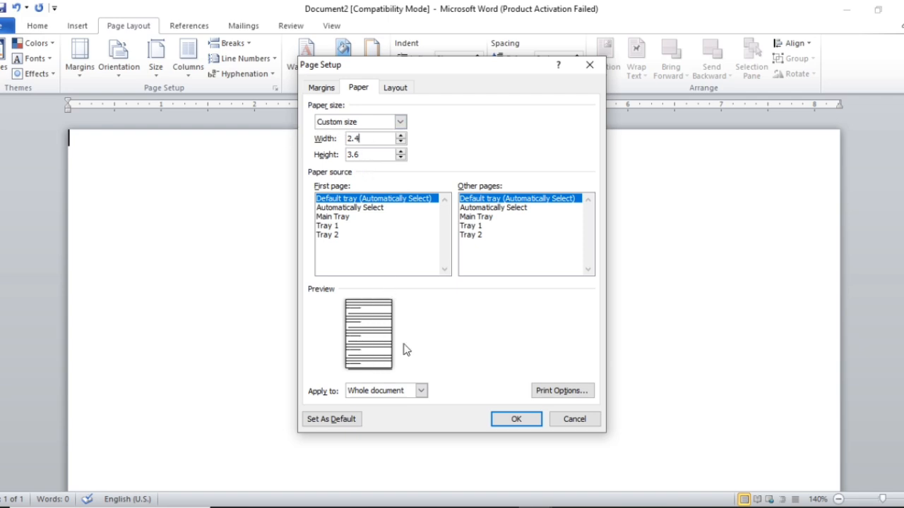
left_click(507, 421)
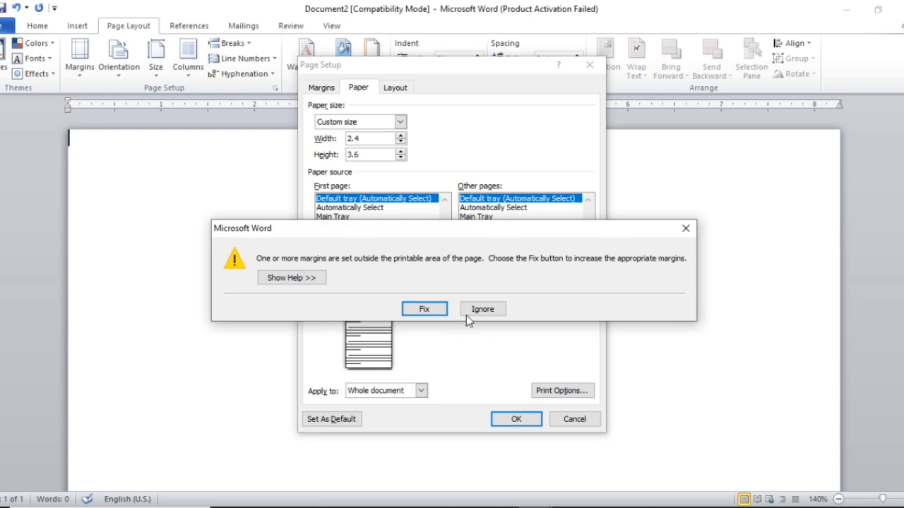
left_click(483, 311)
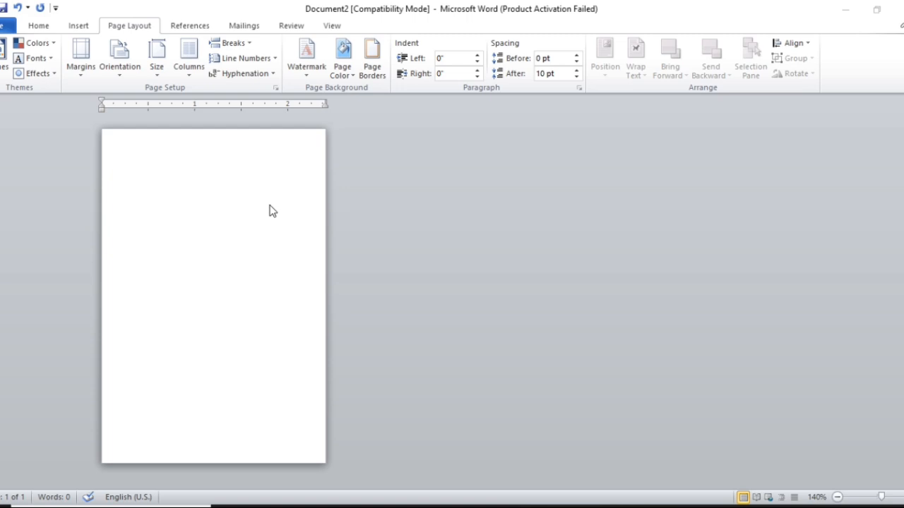
Step: Draw a rounded rectangle near the page top with black fill and no outline
left_click(79, 27)
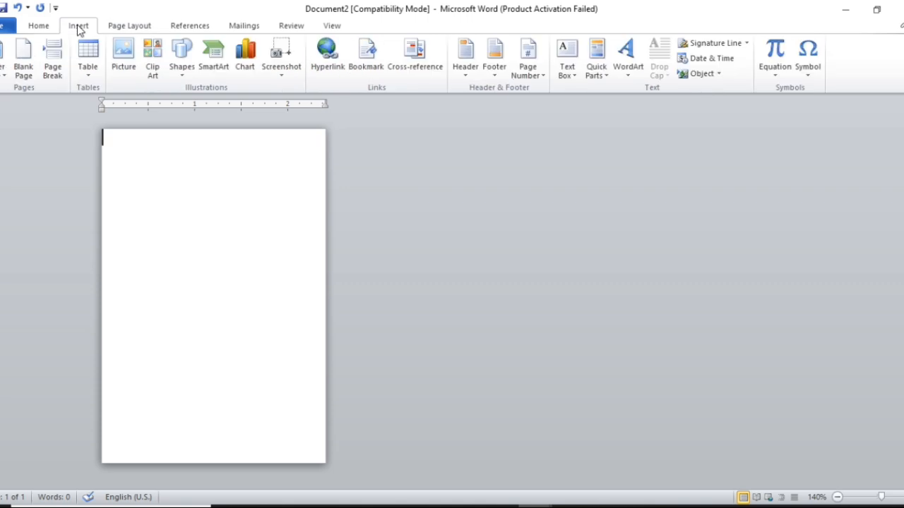
left_click(182, 79)
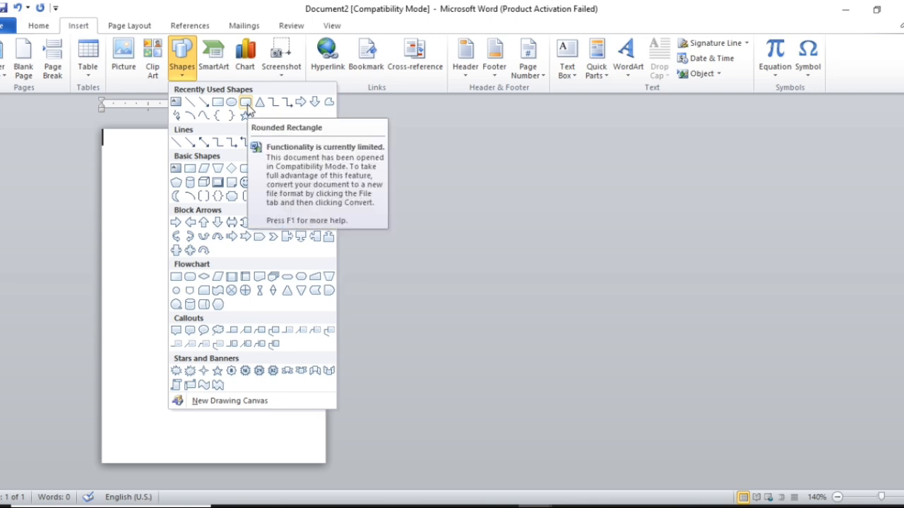
left_click(246, 103)
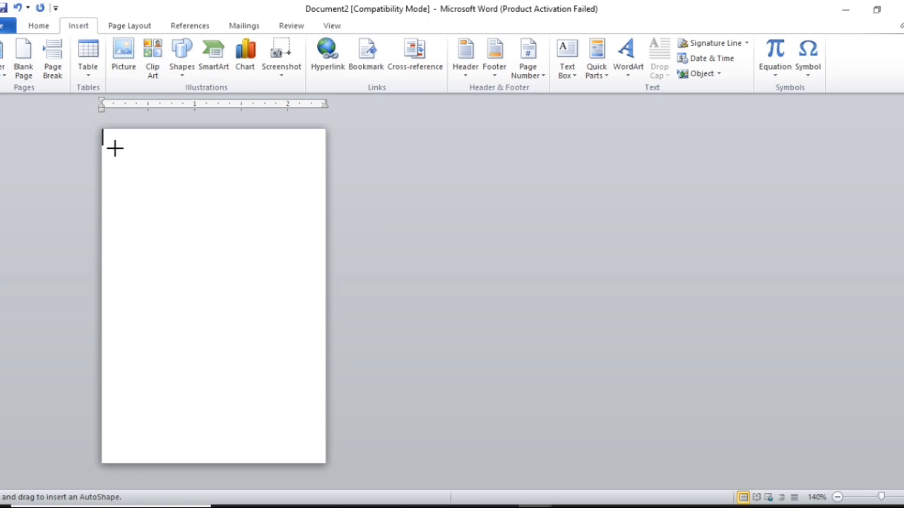
left_click_drag(114, 148, 295, 255)
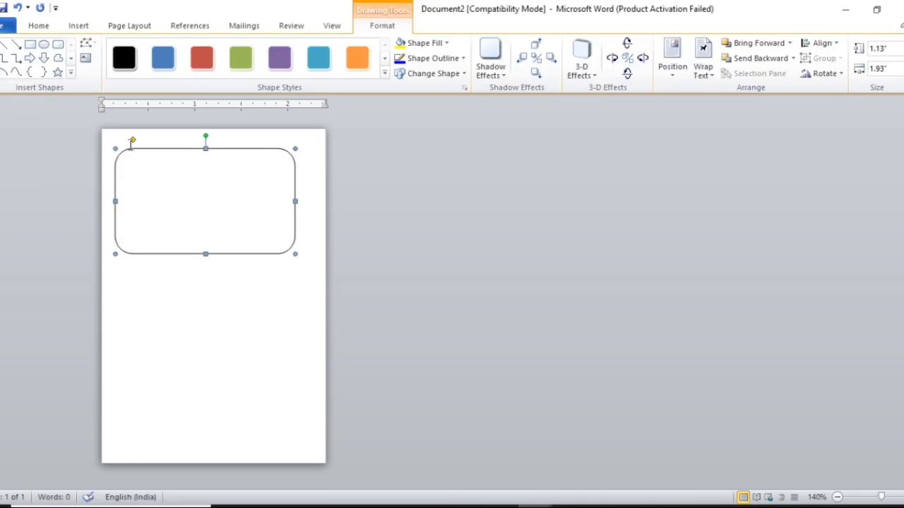
left_click(435, 45)
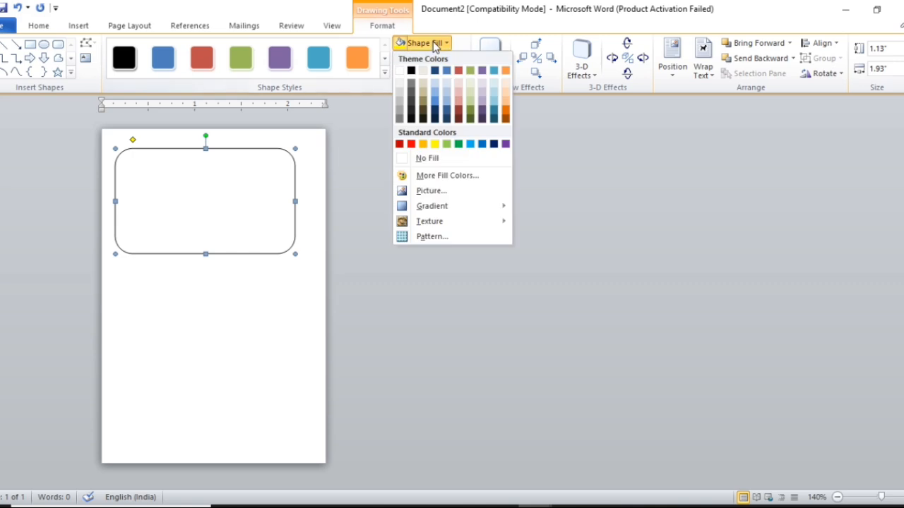
left_click(411, 71)
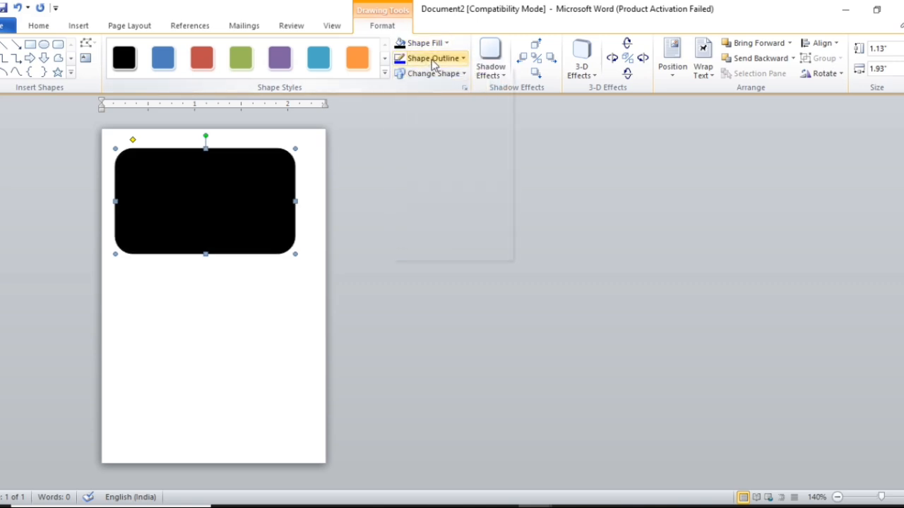
left_click(433, 60)
left_click(438, 181)
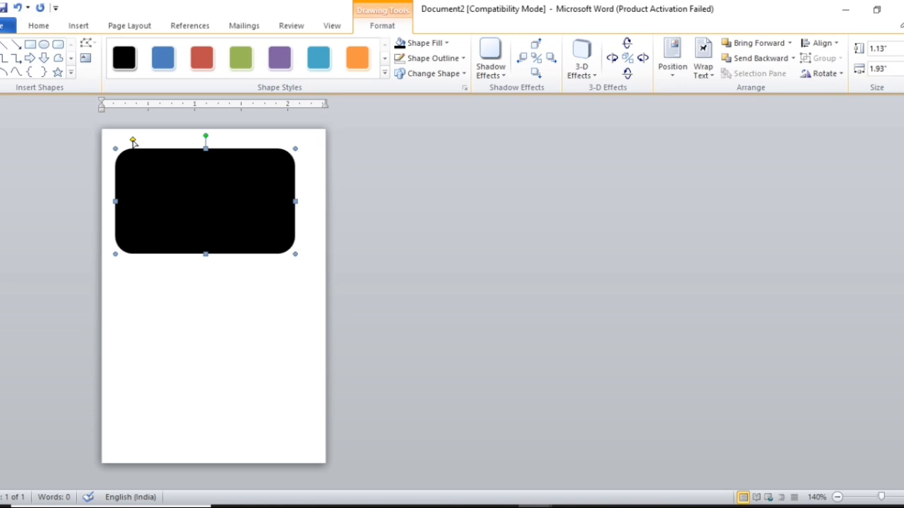
Step: Fully round the shape's corners and resize it to 1.41 by 2.64 inches across the page top
left_click_drag(134, 142, 162, 144)
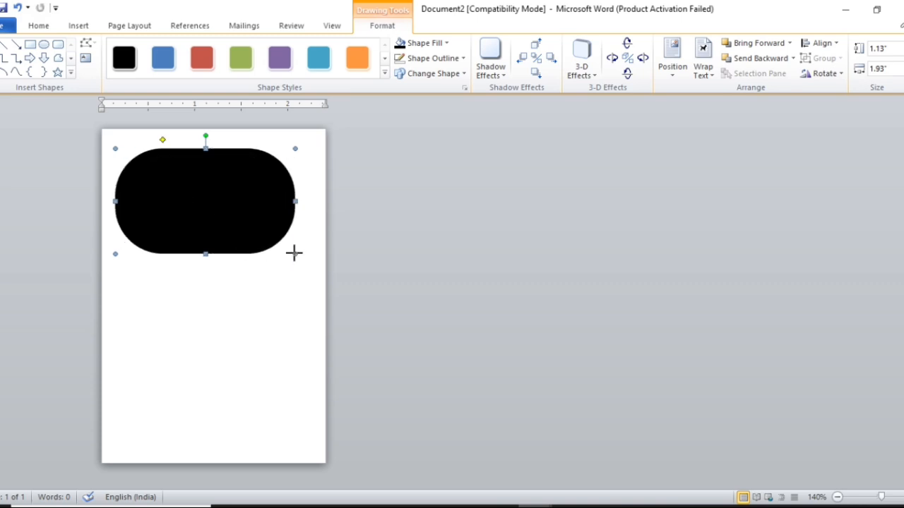
left_click_drag(294, 253, 250, 200)
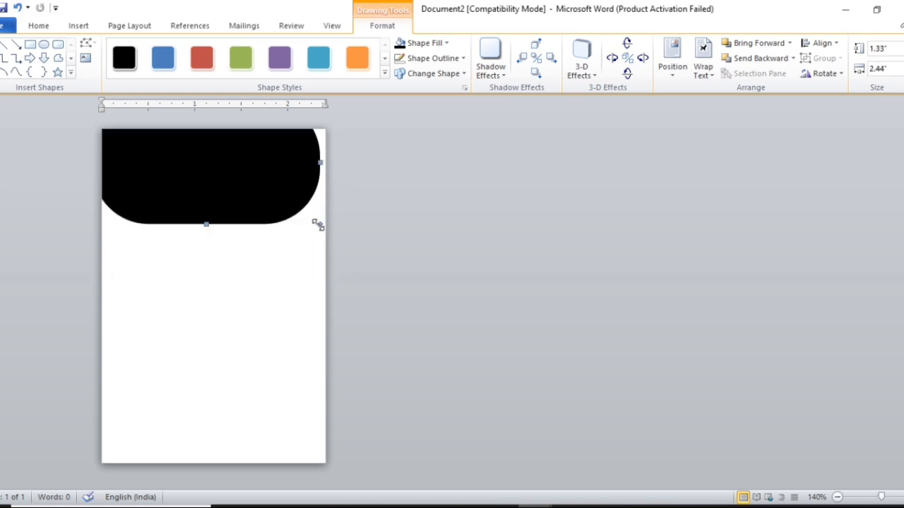
left_click_drag(318, 225, 339, 230)
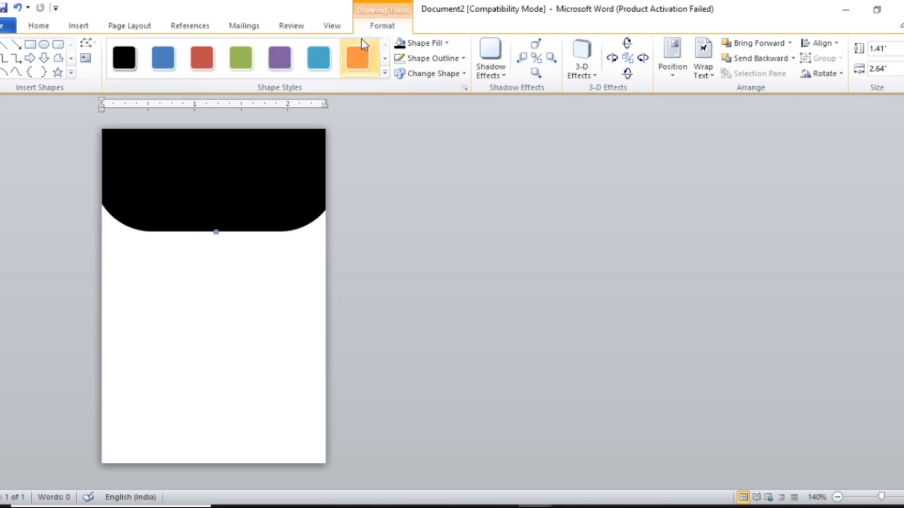
Step: Draw an ellipse, move it up over the black header and send it behind the header
left_click(46, 45)
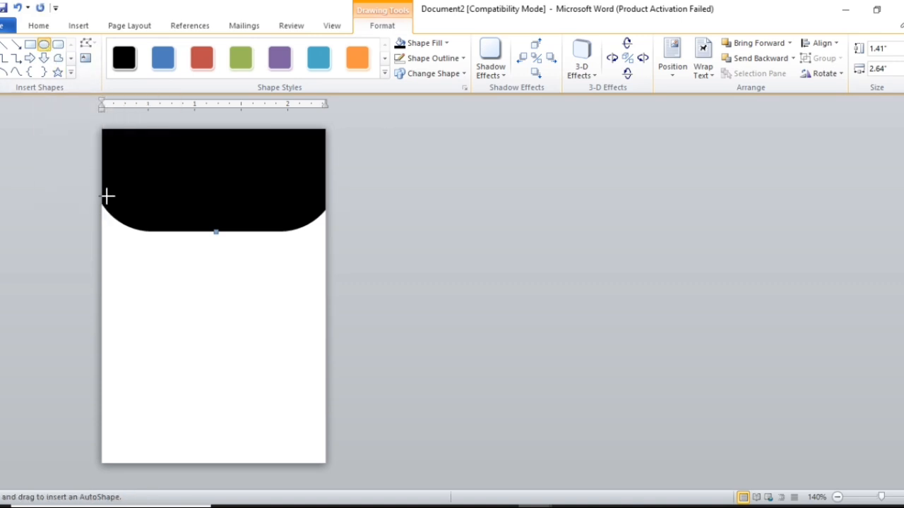
left_click_drag(262, 266, 361, 309)
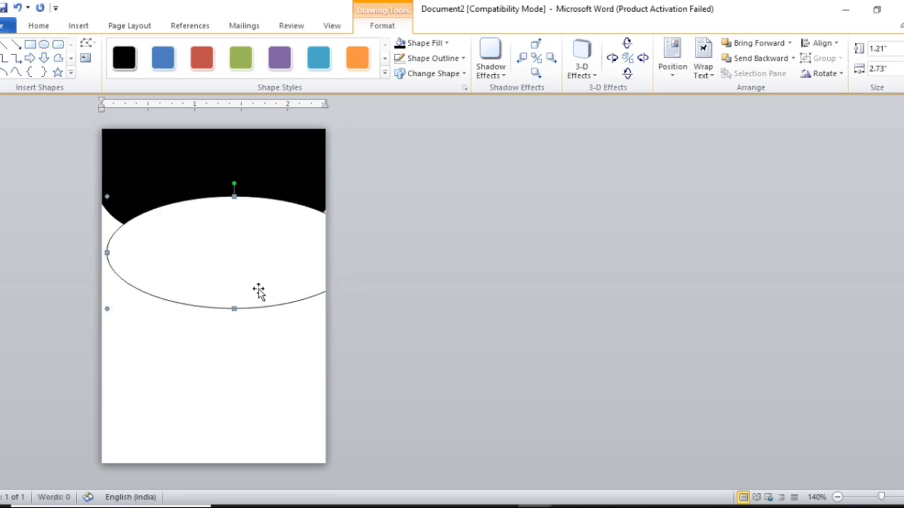
left_click_drag(234, 278, 228, 267)
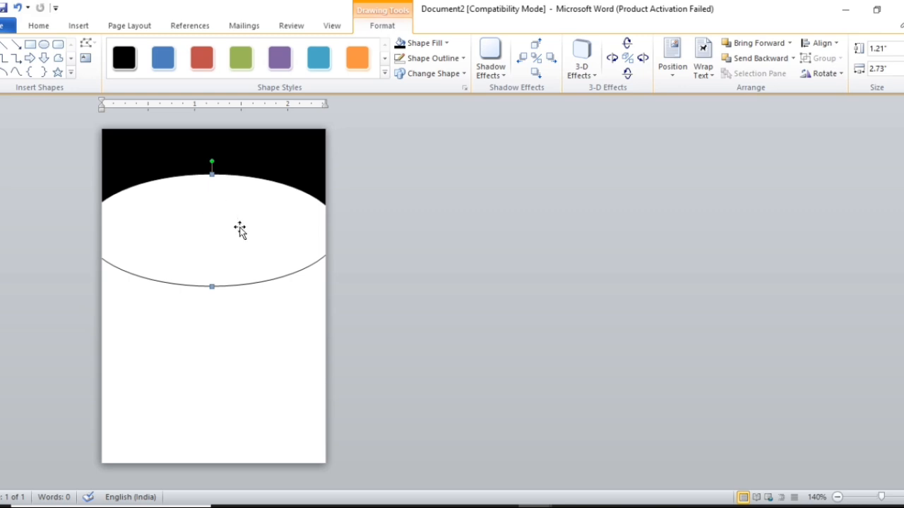
left_click(761, 61)
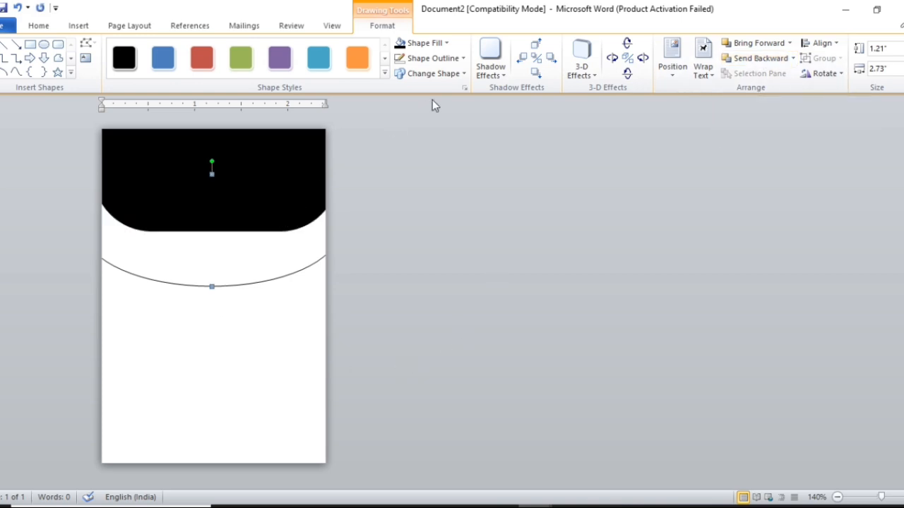
Step: Fill the ellipse blue and remove its outline to form a curved band
left_click(445, 43)
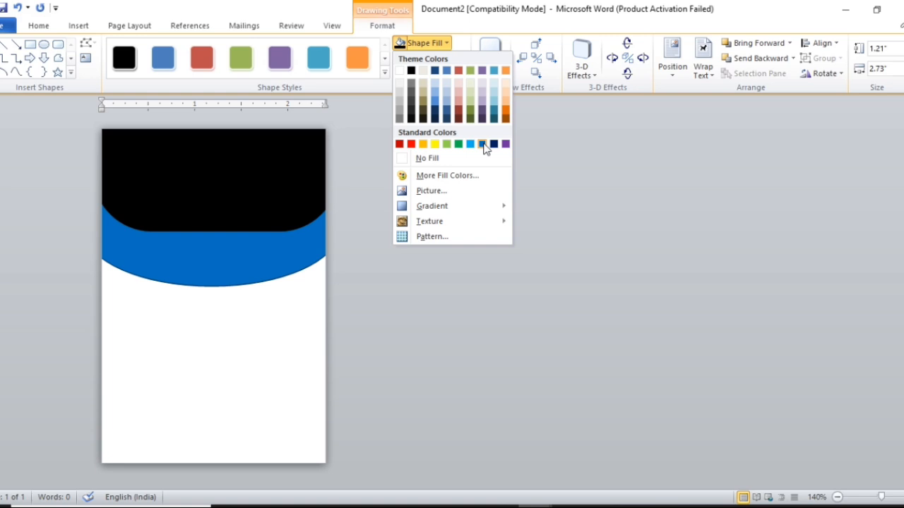
left_click(483, 144)
left_click(443, 62)
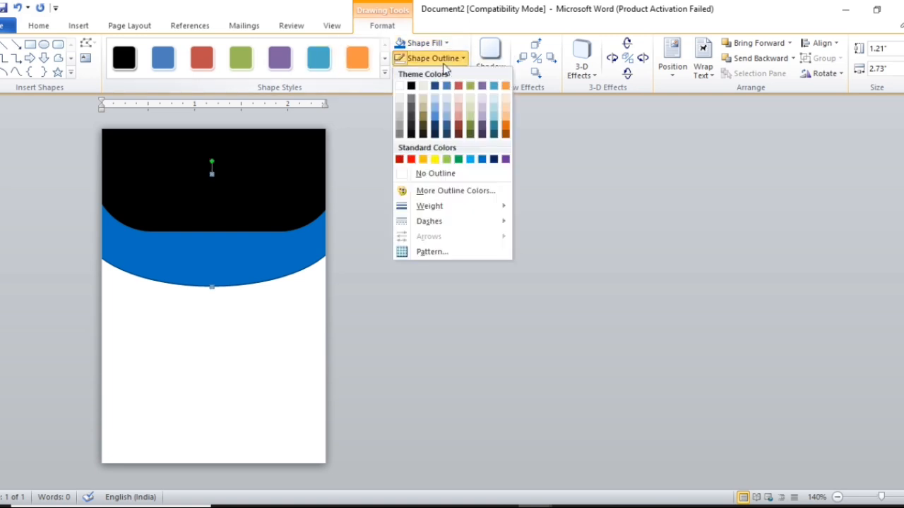
left_click(434, 174)
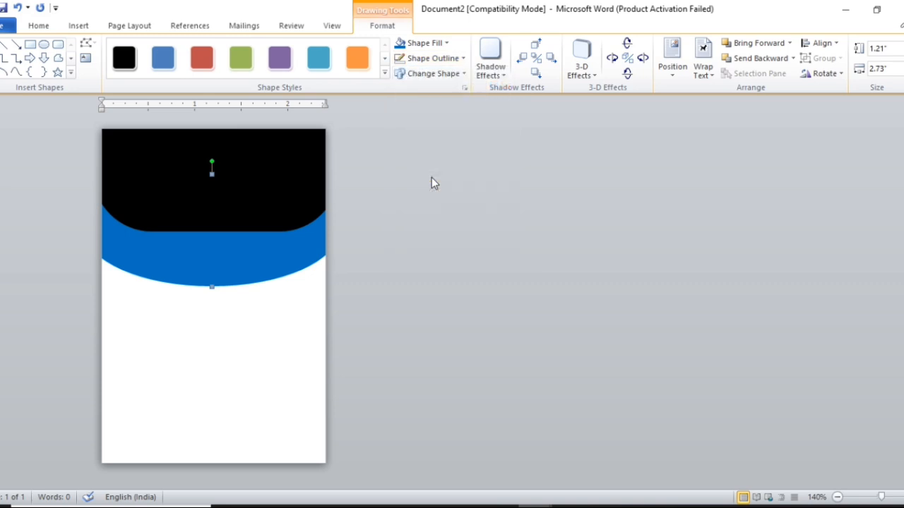
Step: Draw a 0.92 by 2.19 inch rectangle below the header, overlapping the blue band's lower edge
left_click(32, 52)
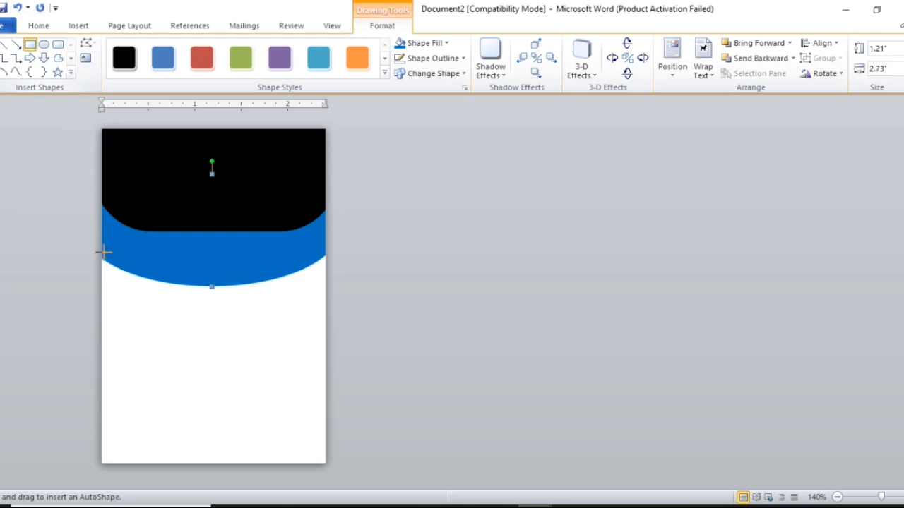
left_click_drag(127, 260, 317, 333)
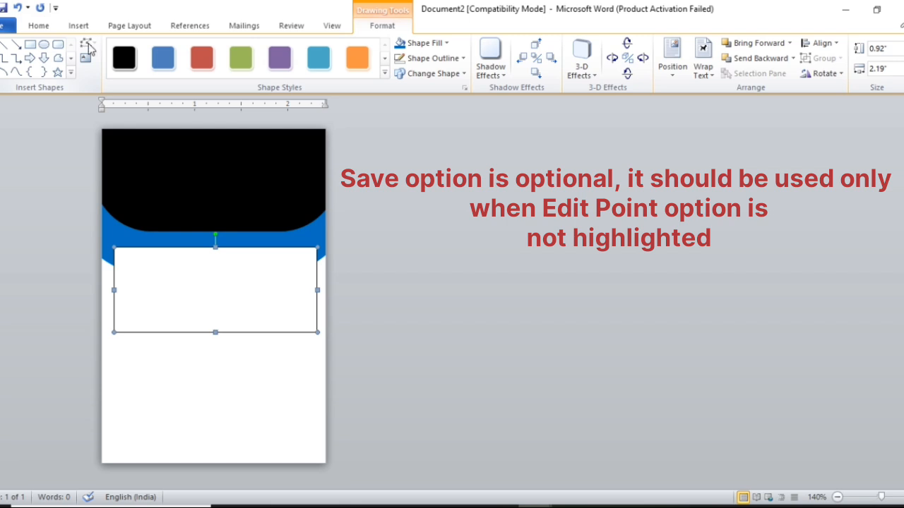
Step: Save the card to the Desktop as Doc3, a Word Macro-Enabled Document, accepting the format conversion
key("ctrl+s")
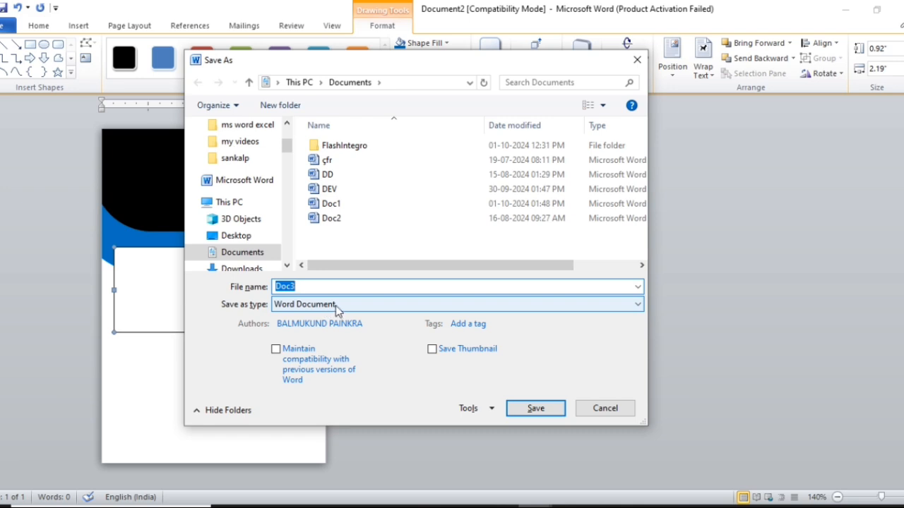
left_click(336, 308)
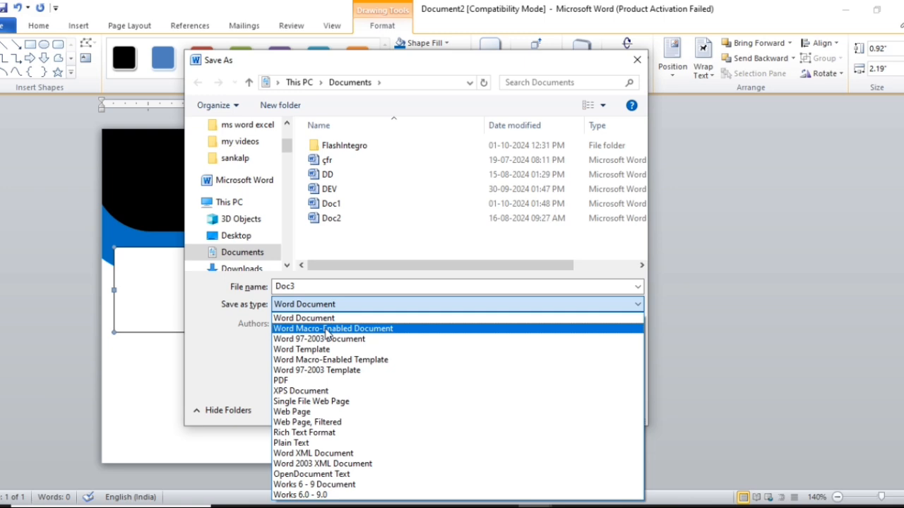
left_click(326, 329)
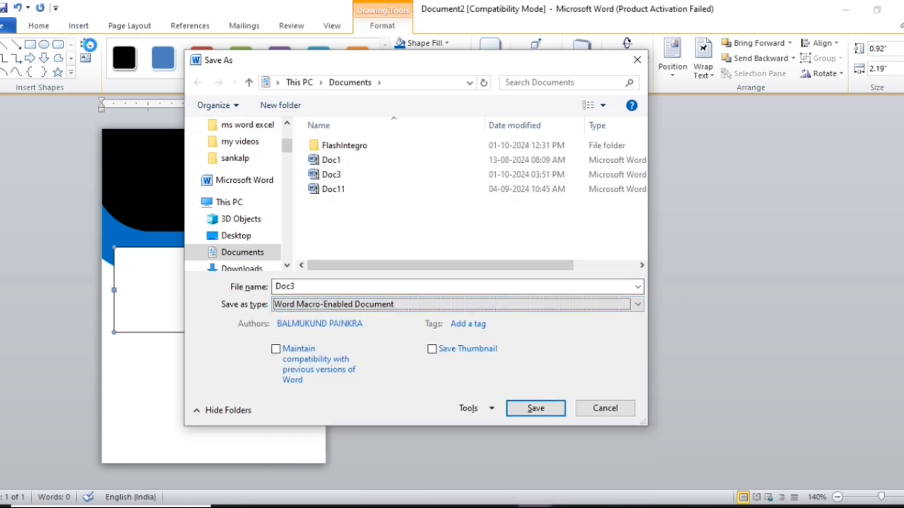
left_click(255, 235)
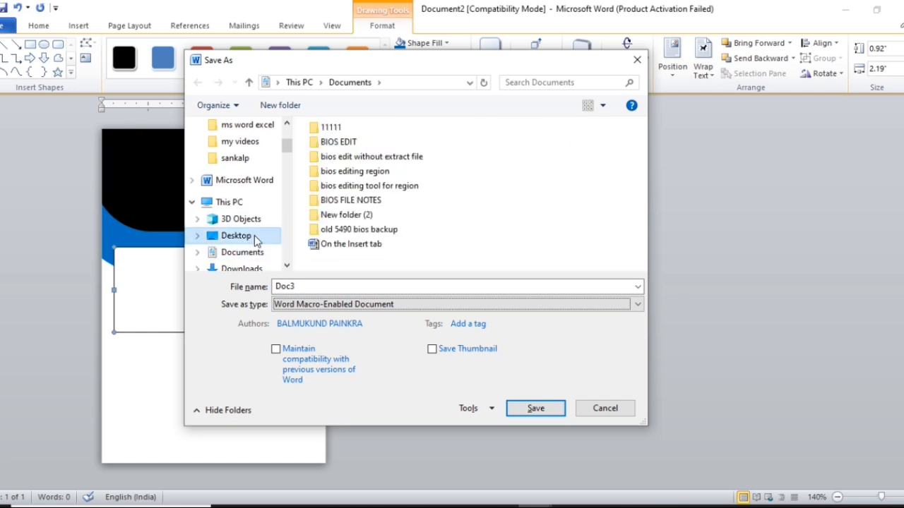
left_click(534, 410)
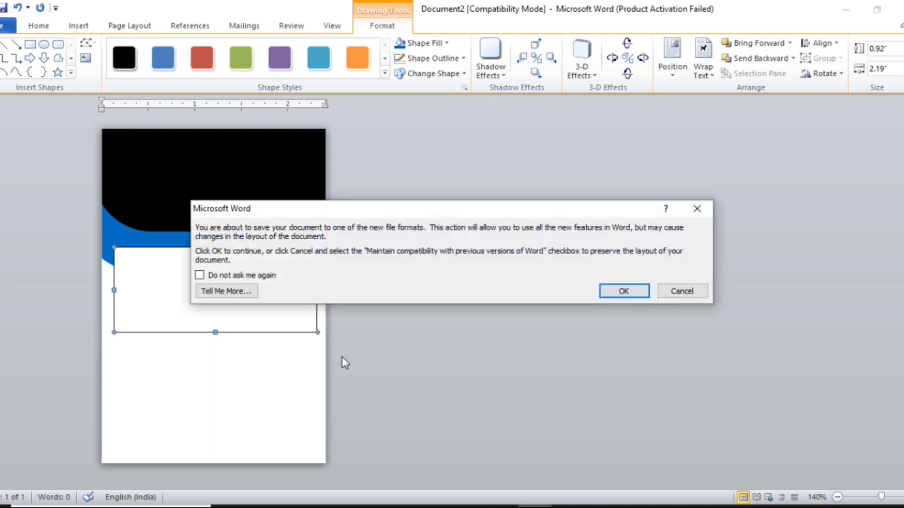
left_click(598, 289)
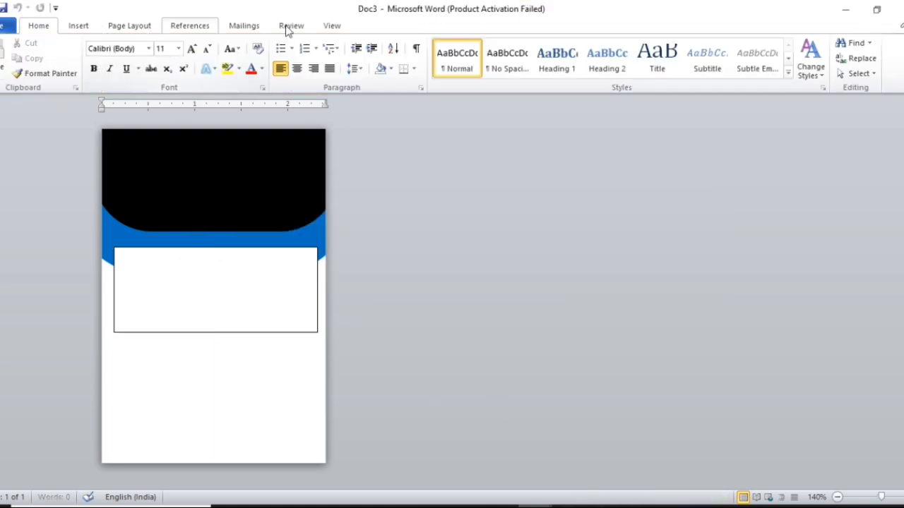
Step: Use Edit Points on the white rectangle to pull both top corners' handles down, curving its top edge
left_click(228, 305)
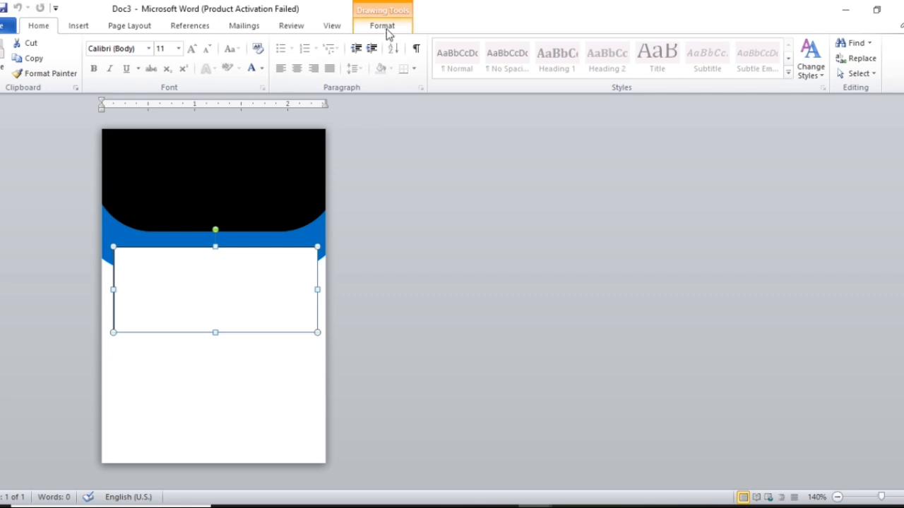
left_click(385, 27)
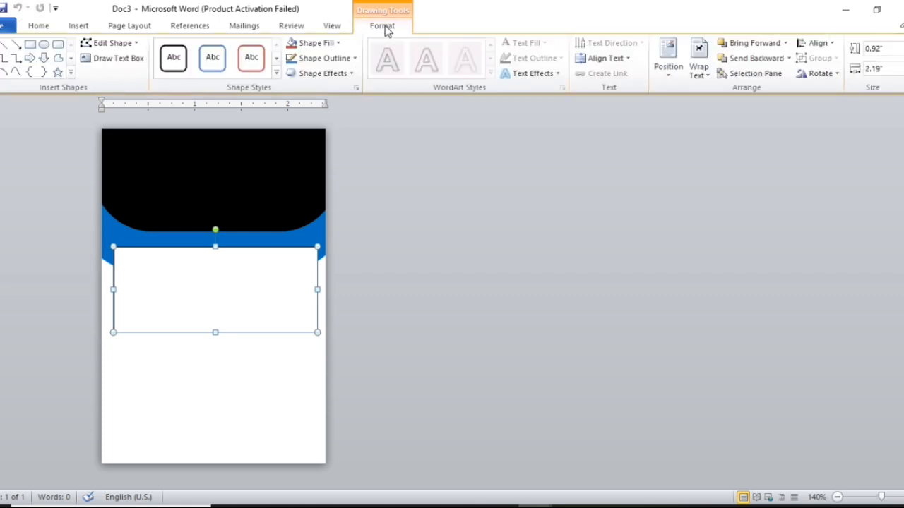
left_click(120, 43)
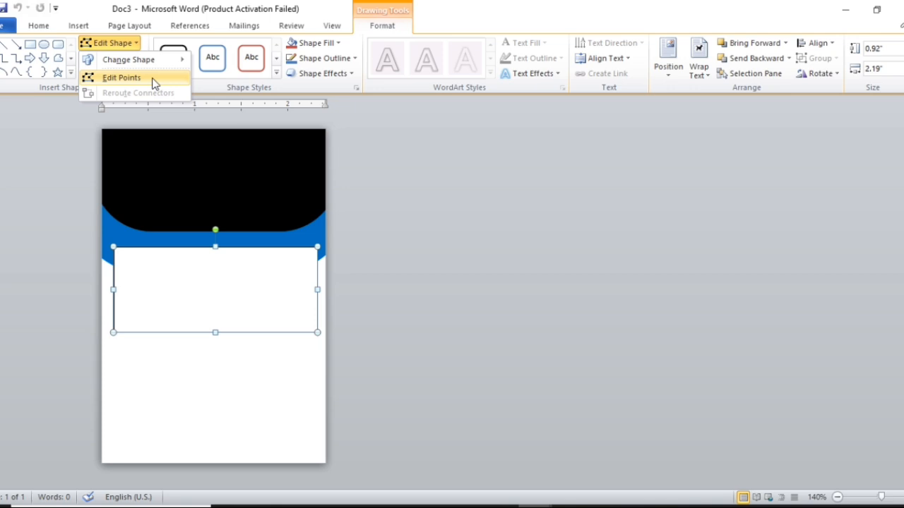
left_click(154, 84)
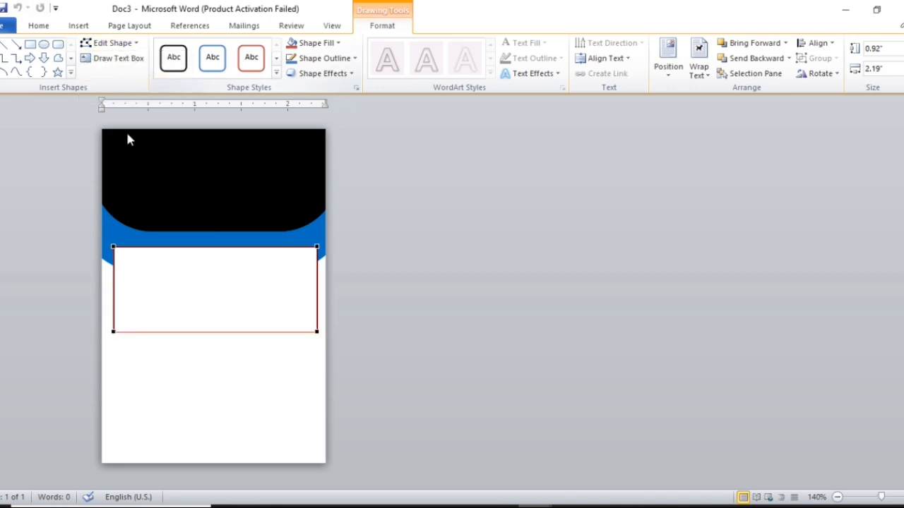
left_click(111, 246)
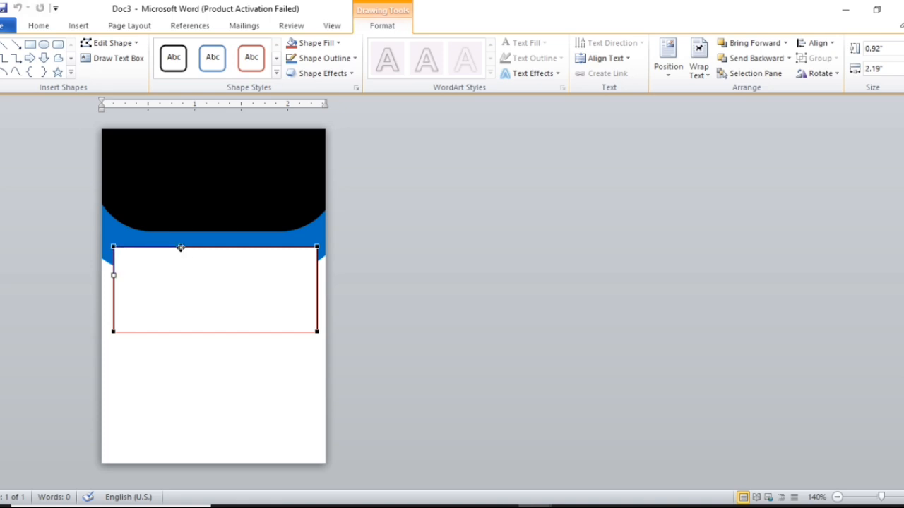
left_click_drag(181, 247, 194, 297)
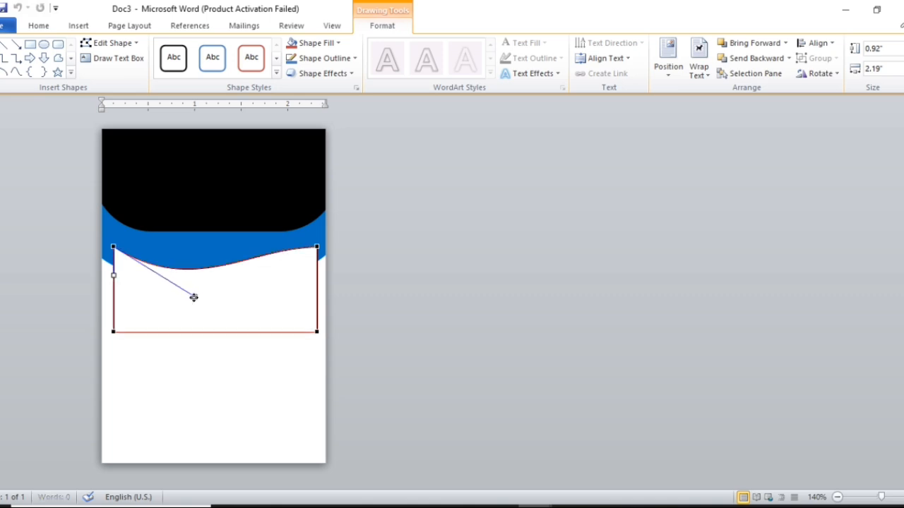
left_click(317, 247)
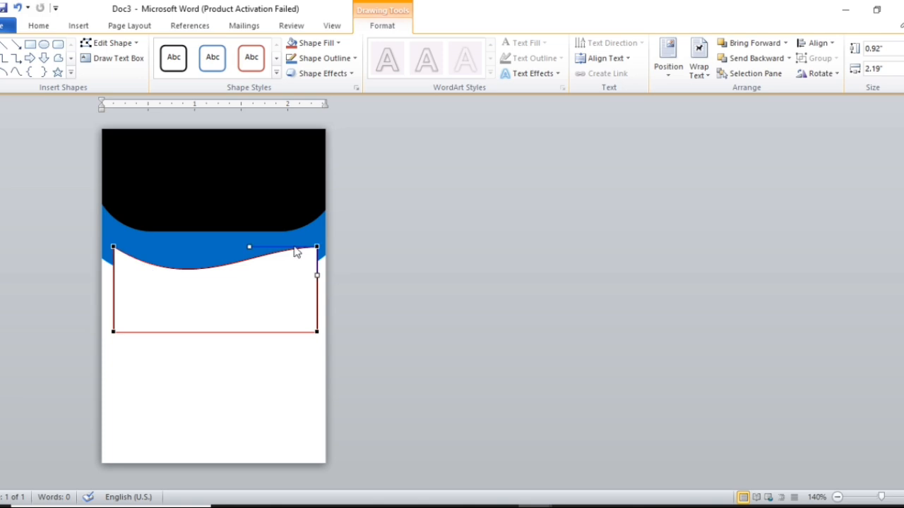
left_click_drag(250, 248, 252, 269)
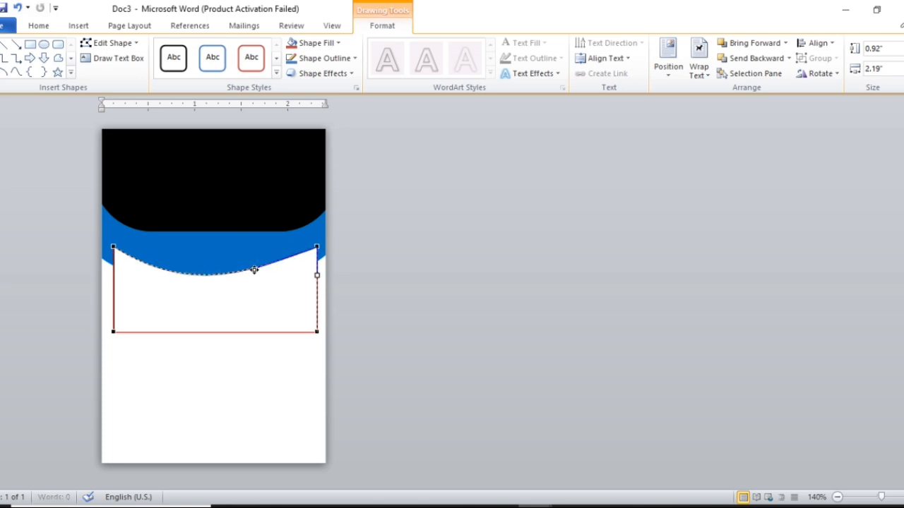
left_click(252, 299)
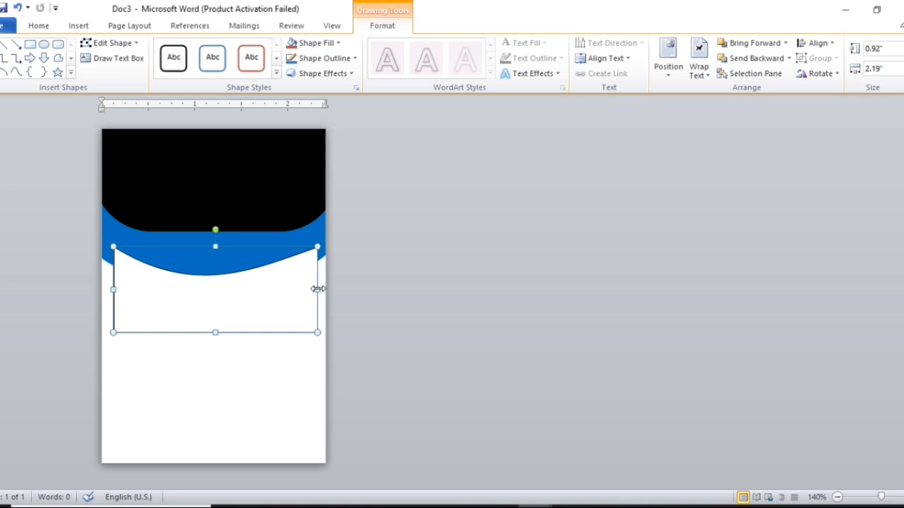
Step: Fill the curved panel dark blue, widen it to the full 2.58-inch card width and nudge it up
left_click(328, 42)
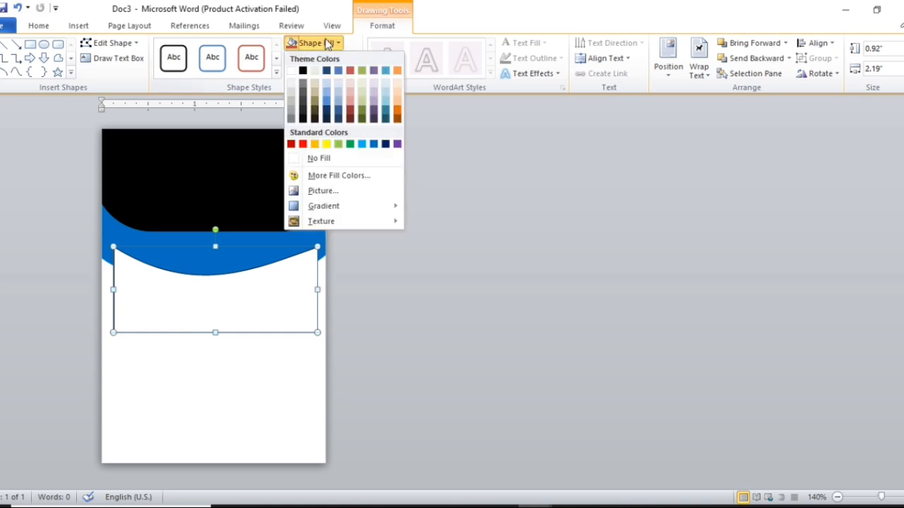
left_click(386, 145)
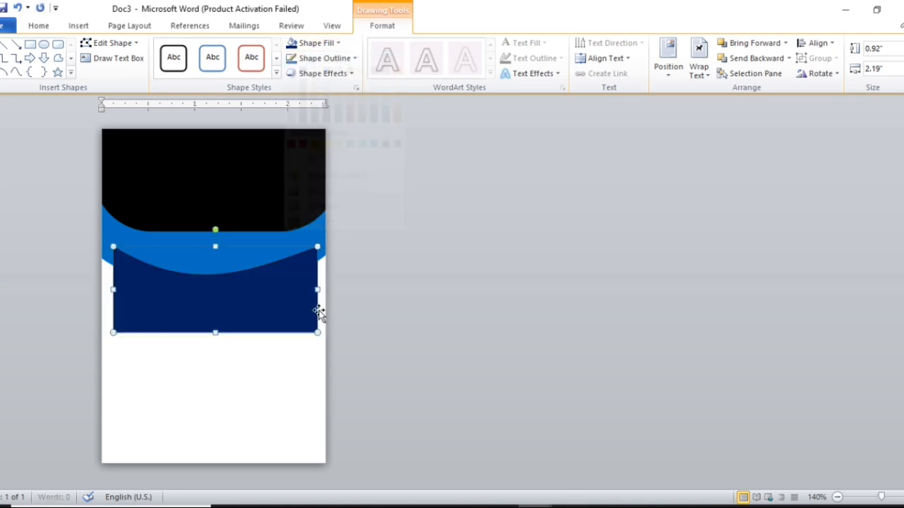
left_click_drag(317, 290, 334, 289)
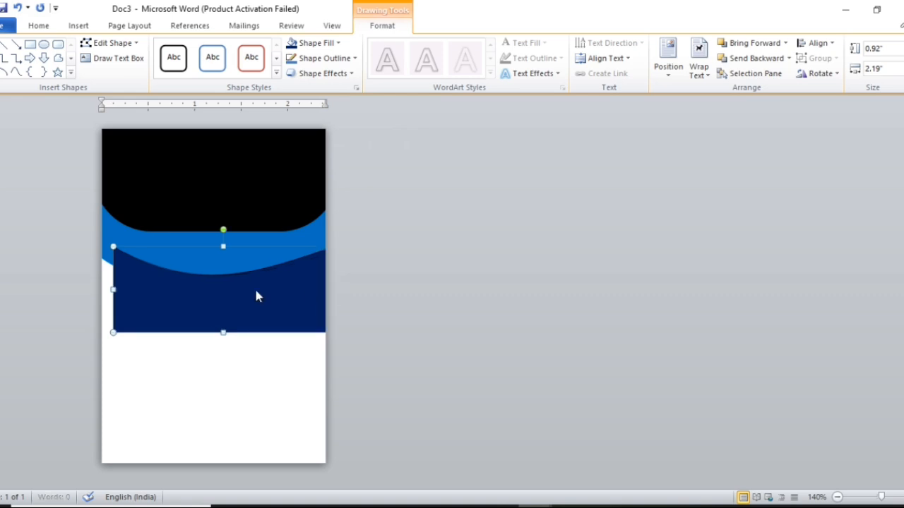
left_click_drag(113, 289, 92, 288)
left_click_drag(222, 303, 221, 283)
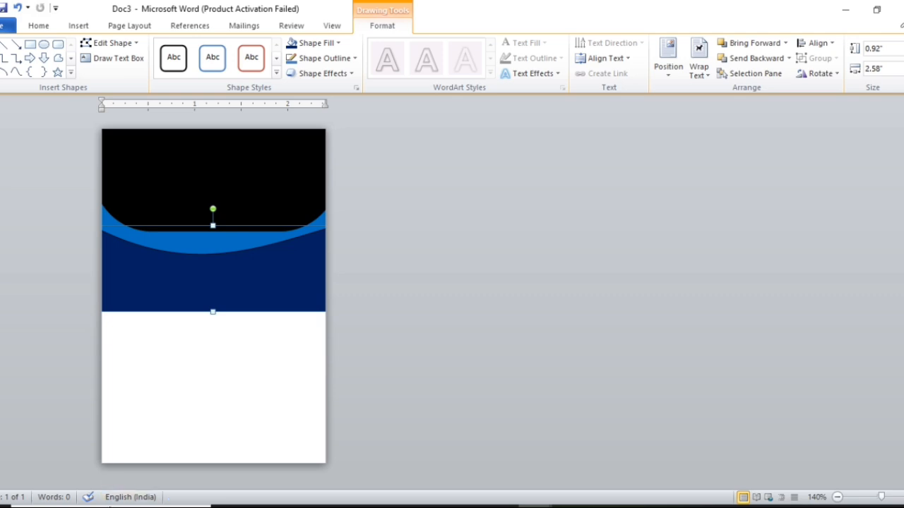
left_click(250, 347)
Step: Draw a rectangle at the bottom of the card, stretched to the left edge and moved down
left_click(31, 47)
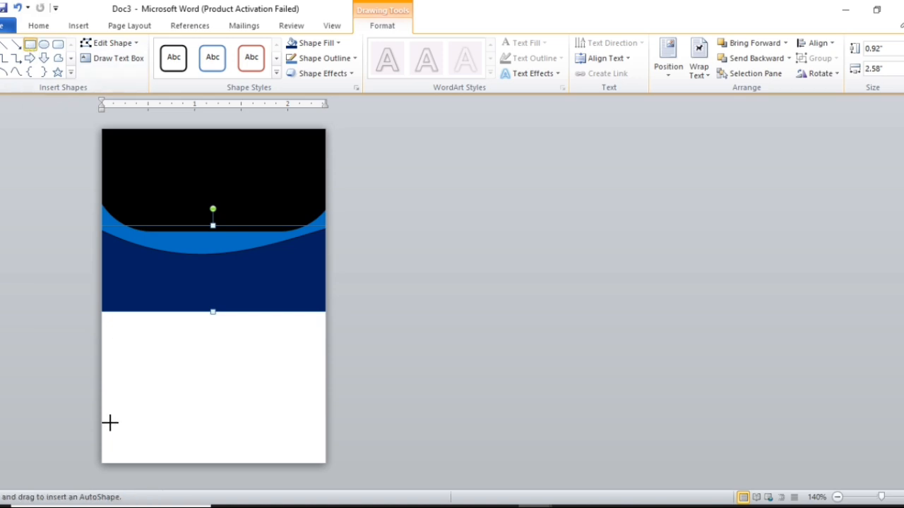
left_click_drag(109, 429, 339, 469)
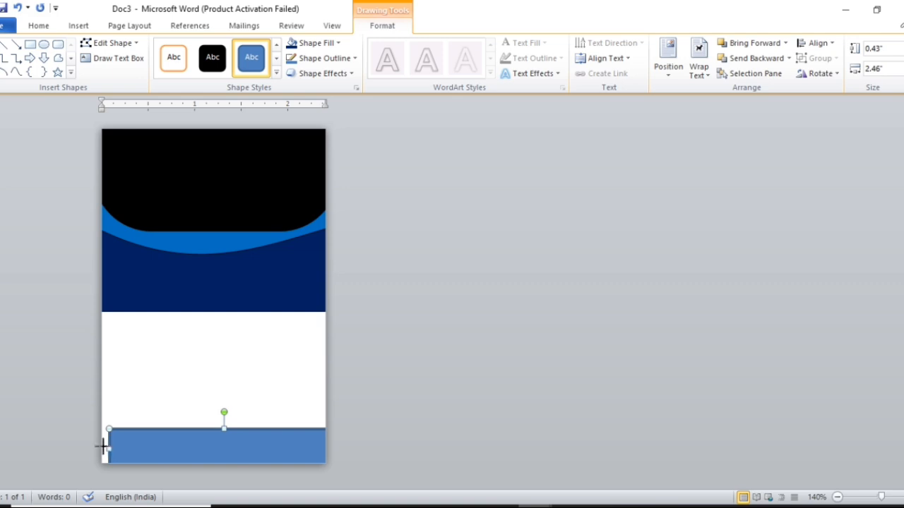
left_click_drag(103, 446, 78, 438)
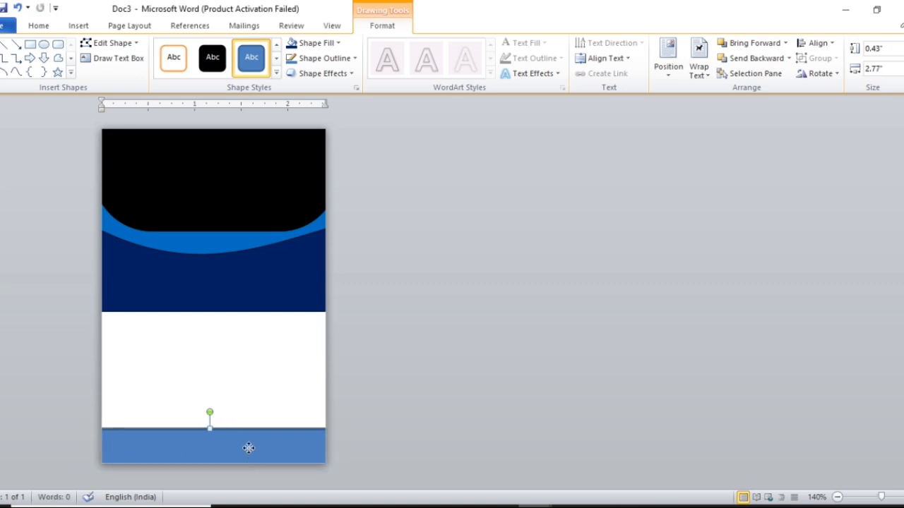
left_click_drag(249, 448, 250, 457)
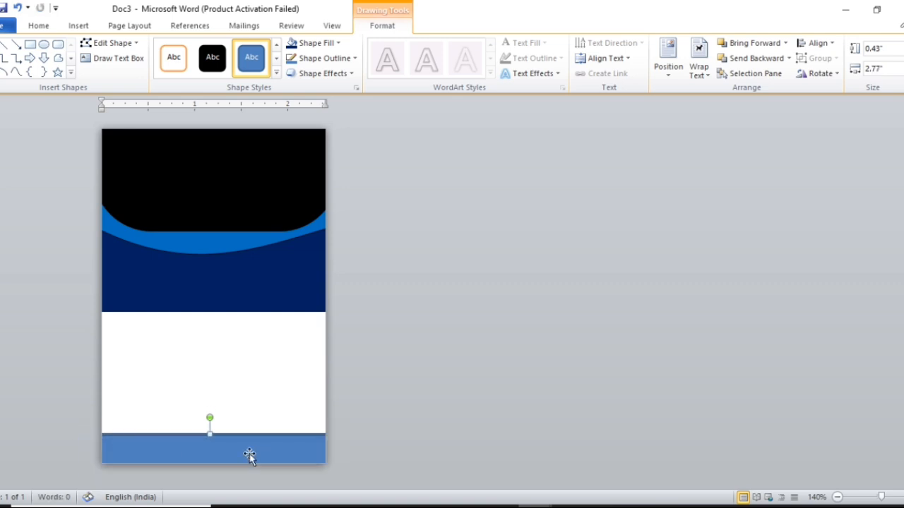
Step: Fill the bottom strip black and remove its outline
left_click(331, 43)
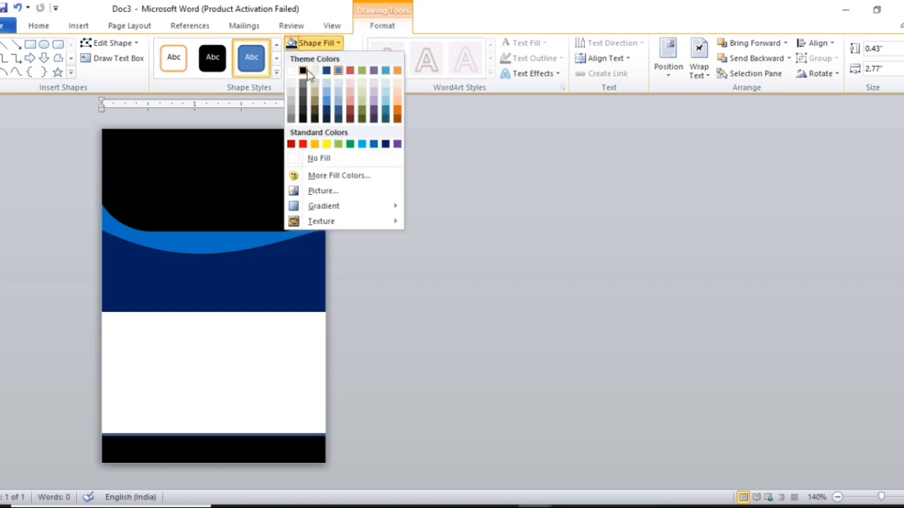
left_click(306, 71)
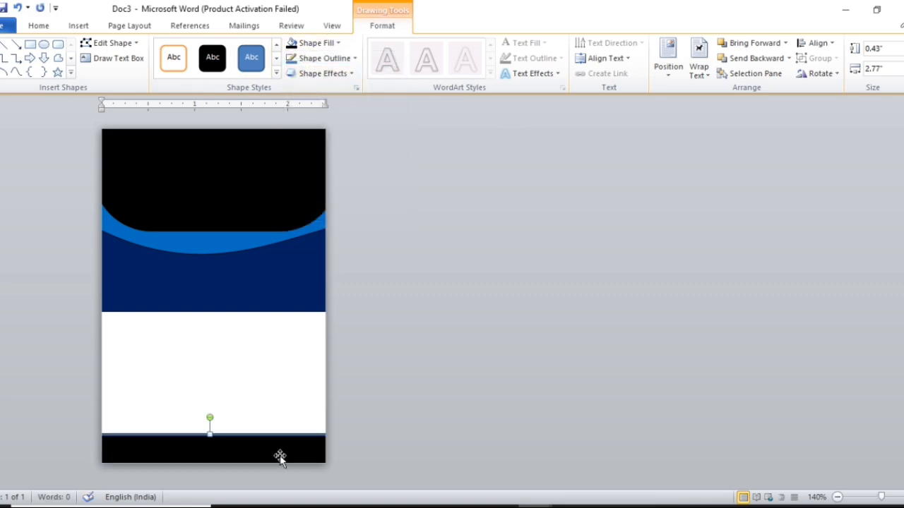
left_click(345, 60)
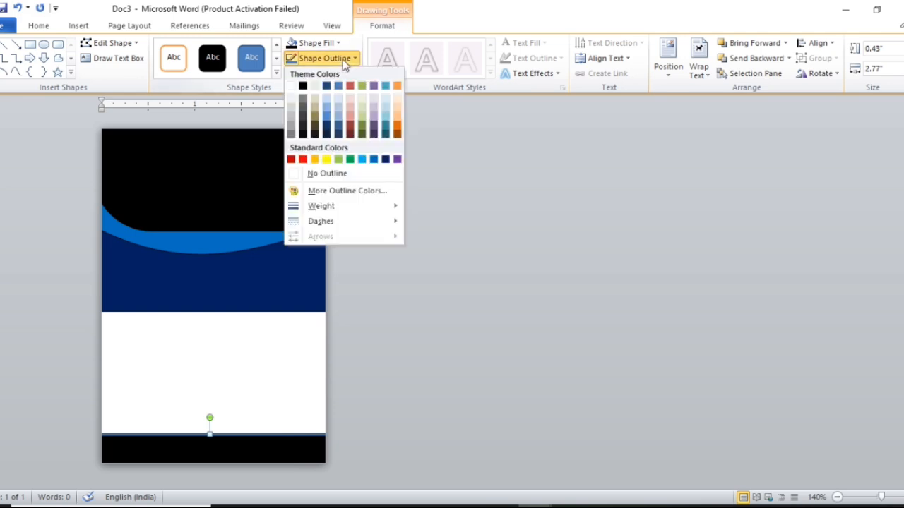
left_click(351, 177)
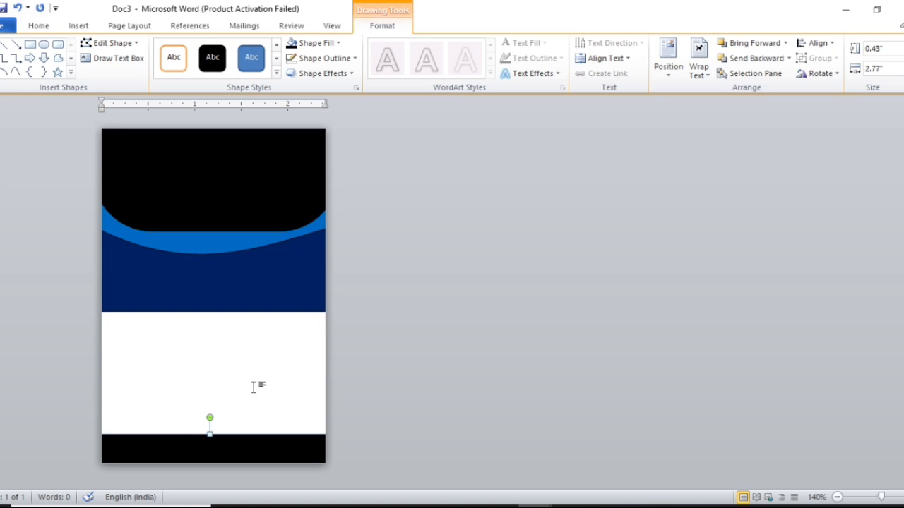
Step: Draw an oval in the lower white area, shift it left and send it behind the black strip
left_click(45, 45)
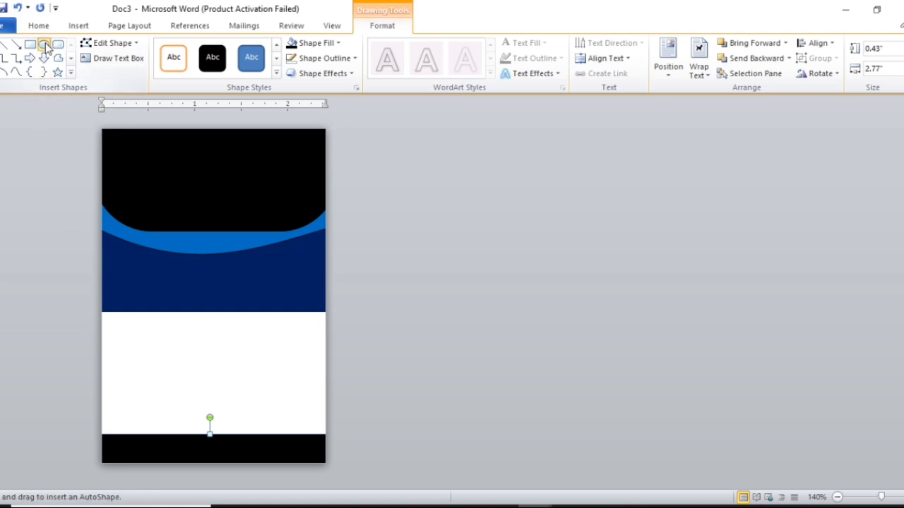
left_click_drag(111, 339, 421, 451)
left_click_drag(299, 428, 246, 434)
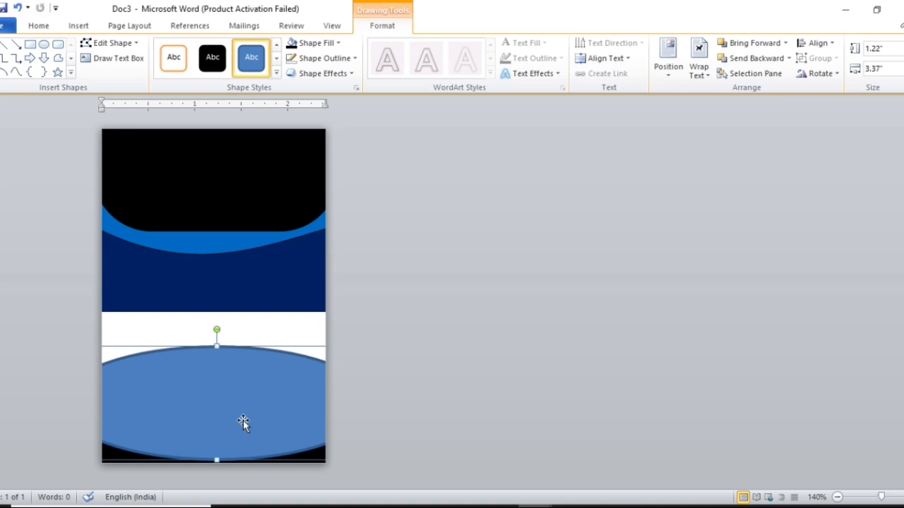
left_click(751, 59)
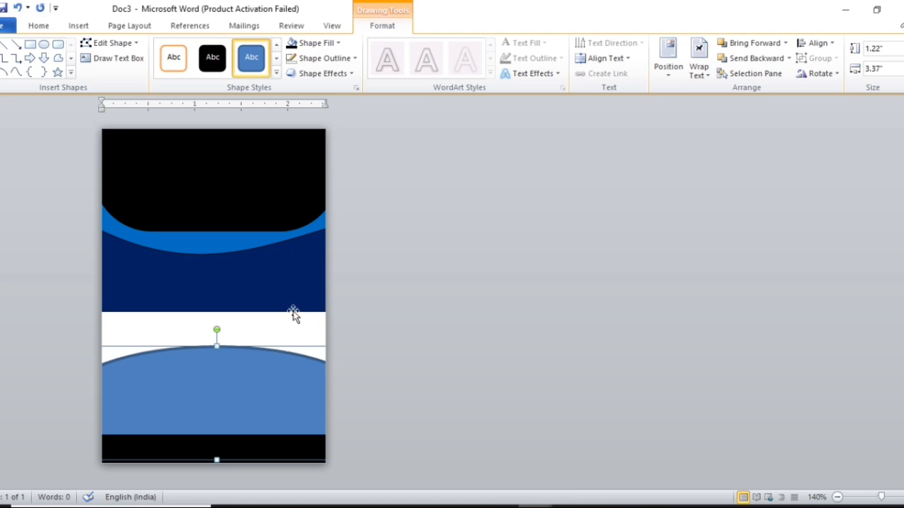
Step: Fill the oval Dark Blue, Text 2, Darker 25%, remove its outline, and copy it
left_click(330, 41)
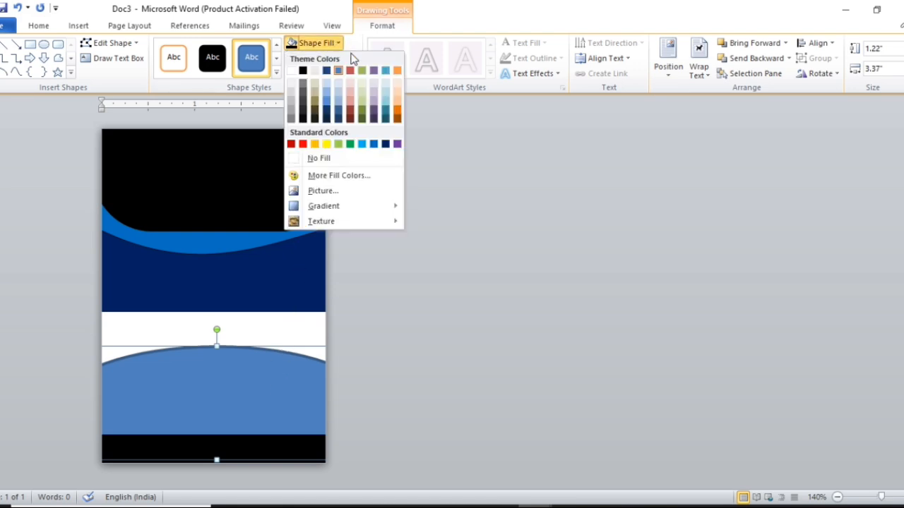
left_click(330, 113)
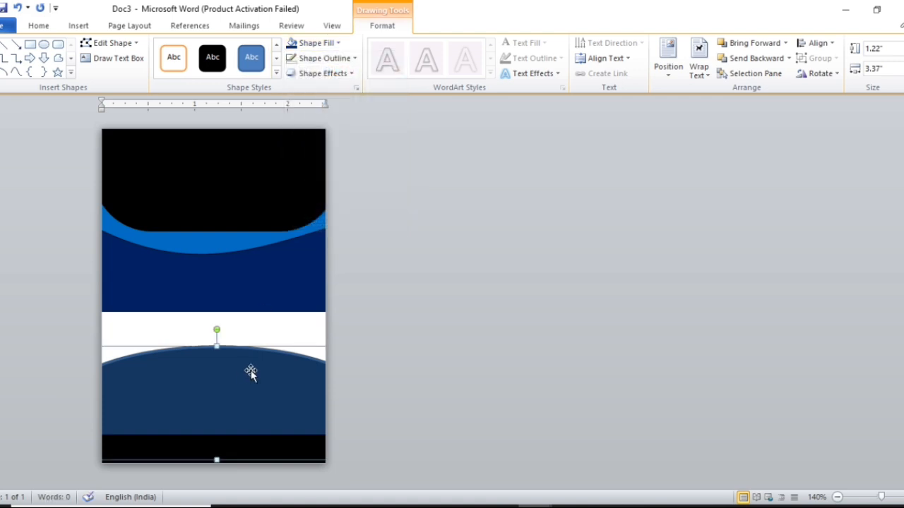
left_click(340, 62)
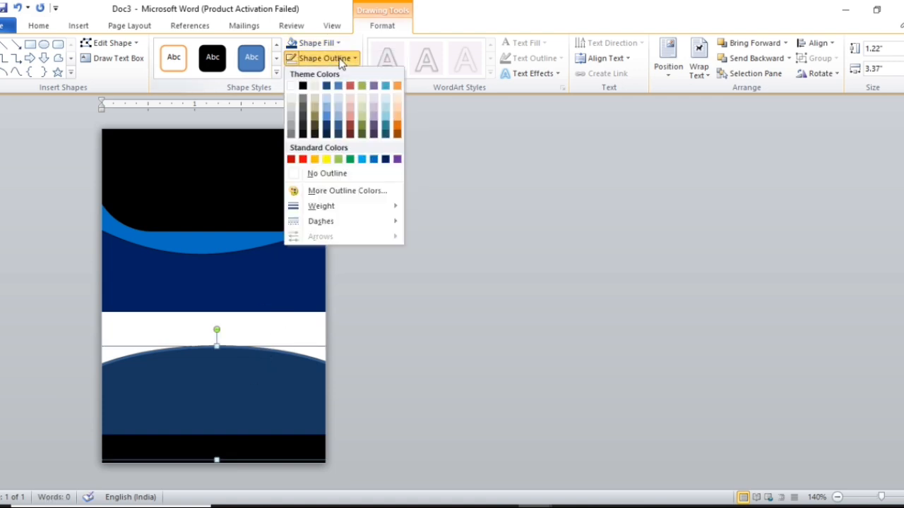
left_click(339, 175)
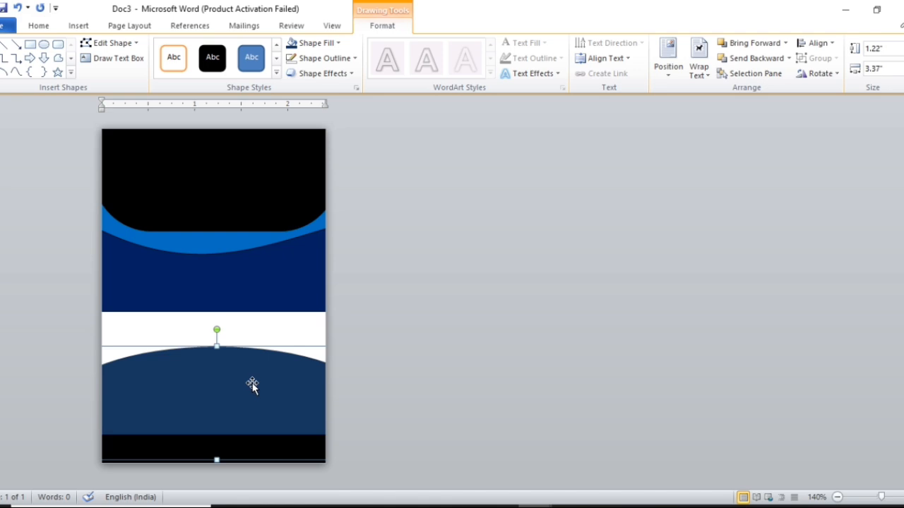
key("ctrl+c")
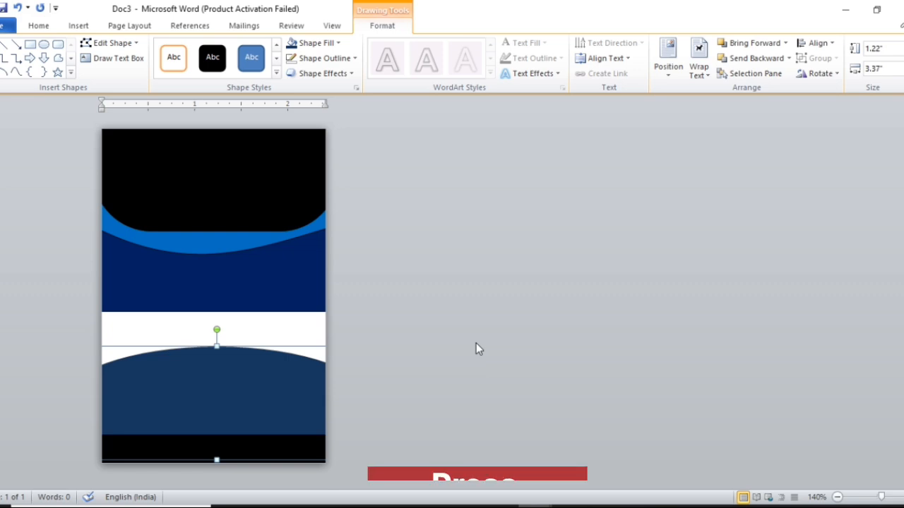
Step: Paste a copy of the curved shape, fill it darker navy, and set it just below the white band
key("ctrl+v")
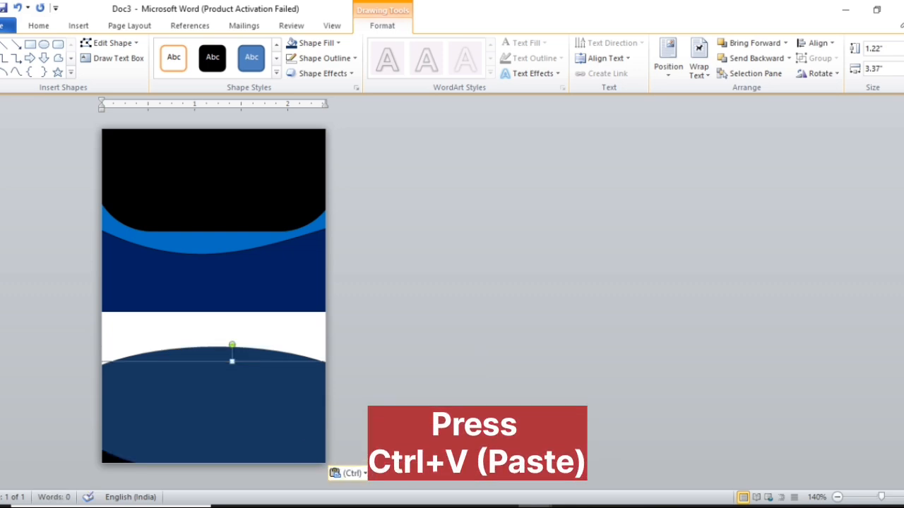
left_click_drag(234, 430, 214, 379)
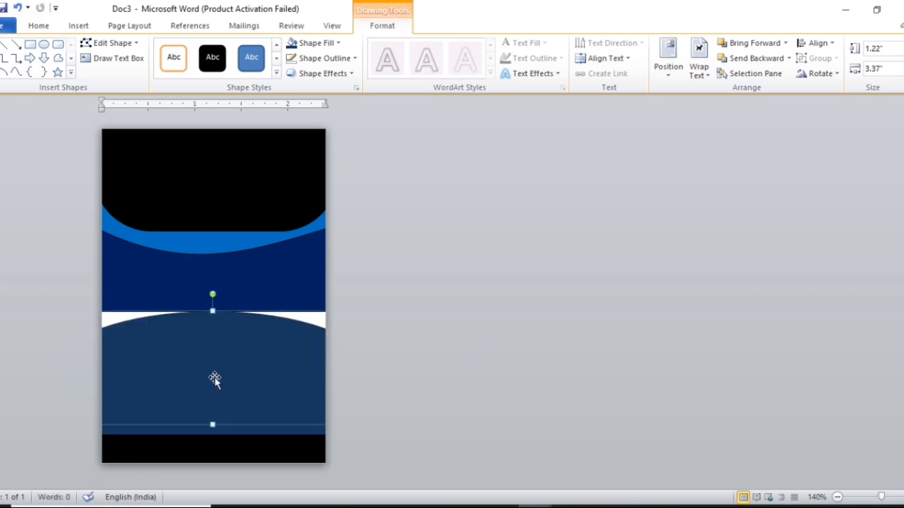
left_click(325, 45)
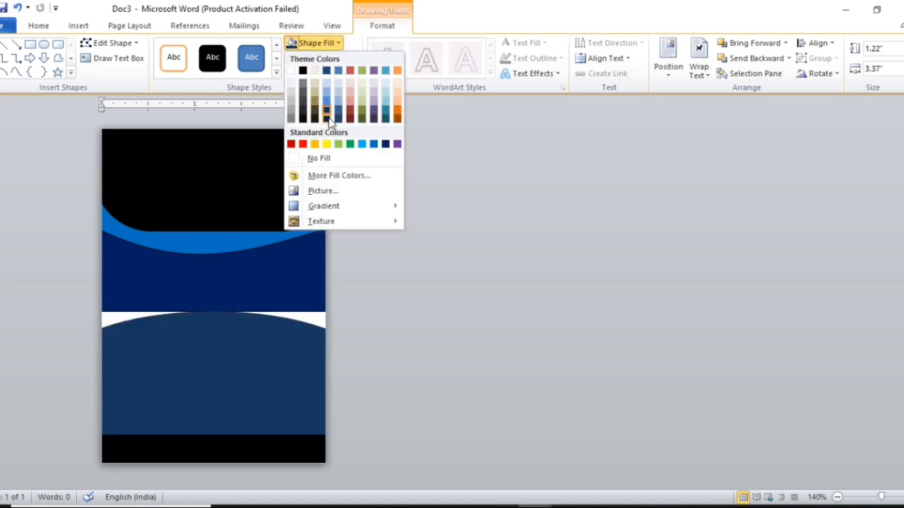
left_click(328, 117)
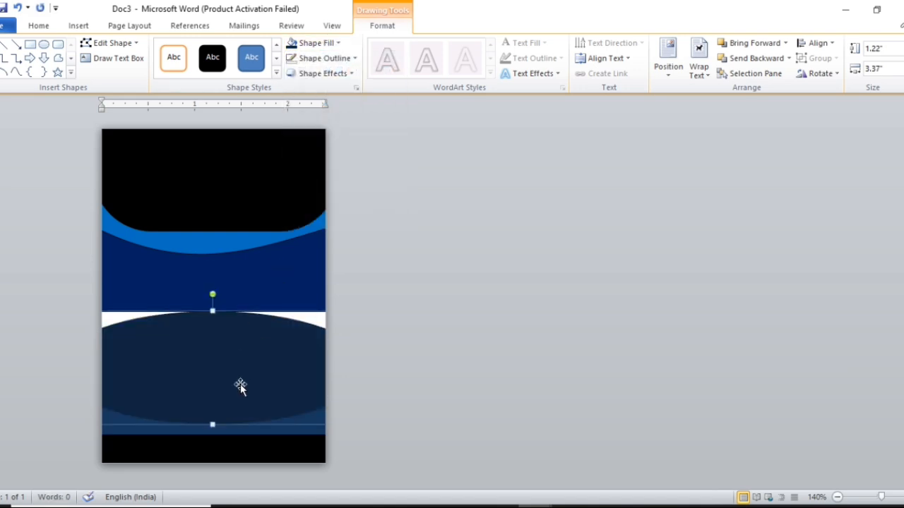
left_click_drag(240, 384, 245, 390)
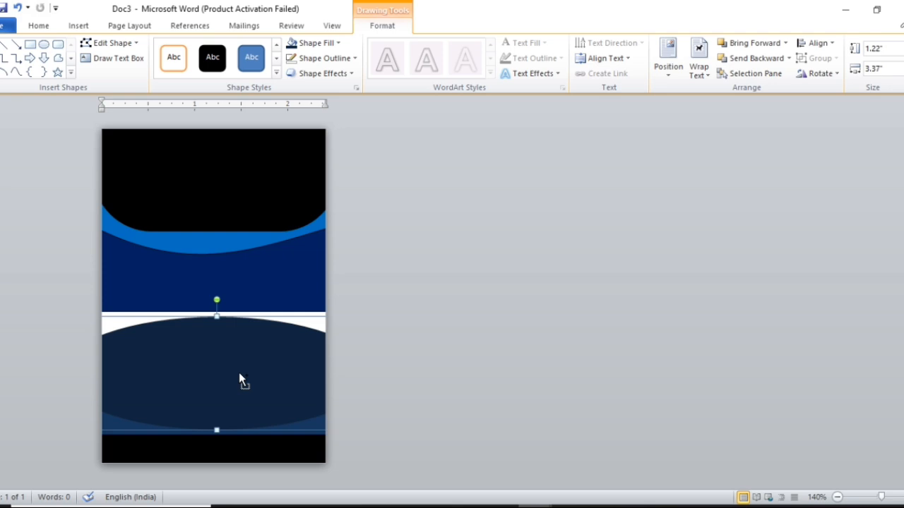
Step: Paste another ellipse, fill it white, stretch it taller, and centre it over the card's middle
key("ctrl+v")
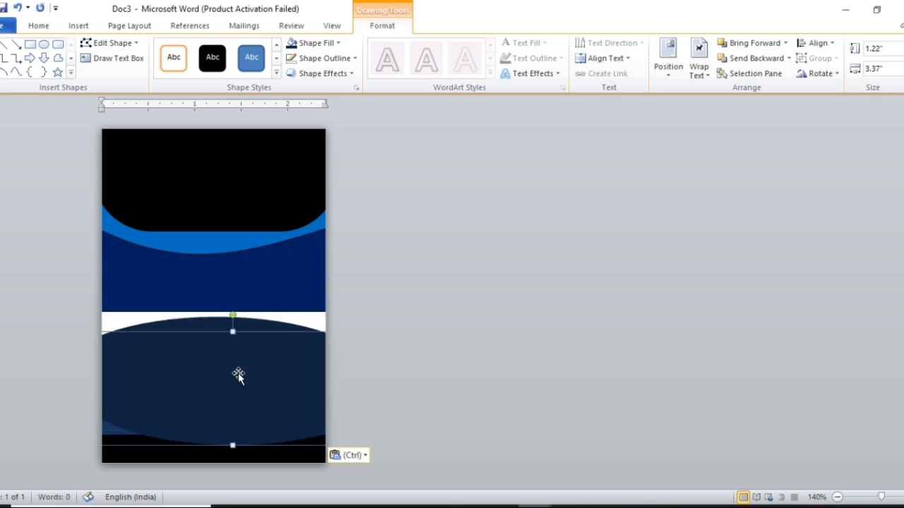
left_click_drag(238, 373, 210, 326)
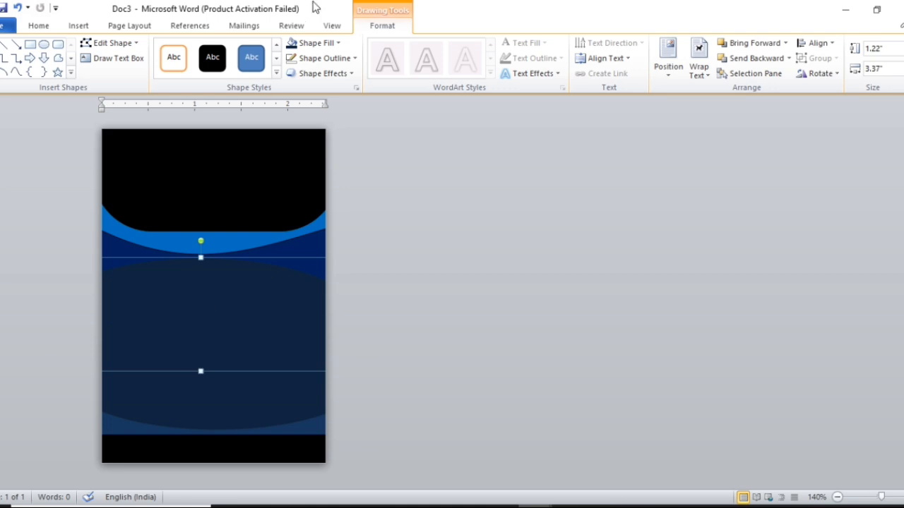
left_click(337, 43)
left_click(294, 71)
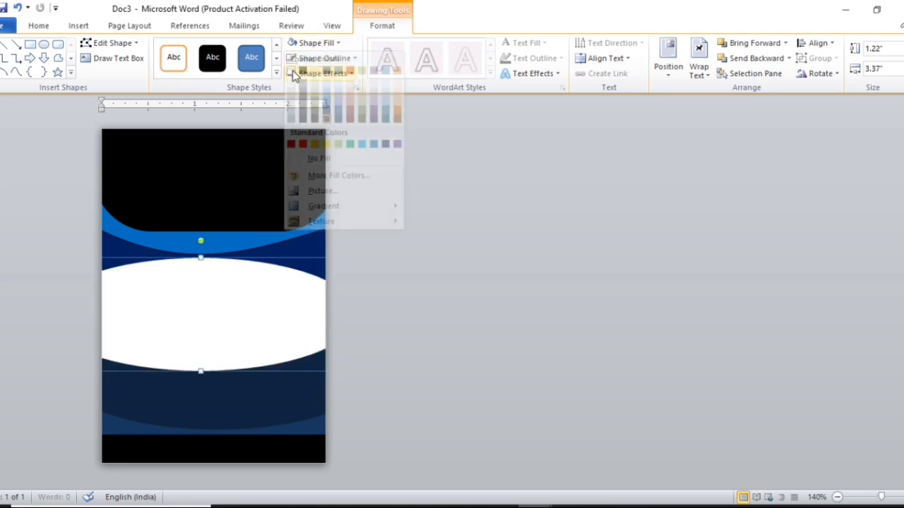
left_click_drag(201, 370, 205, 420)
left_click_drag(212, 390, 236, 386)
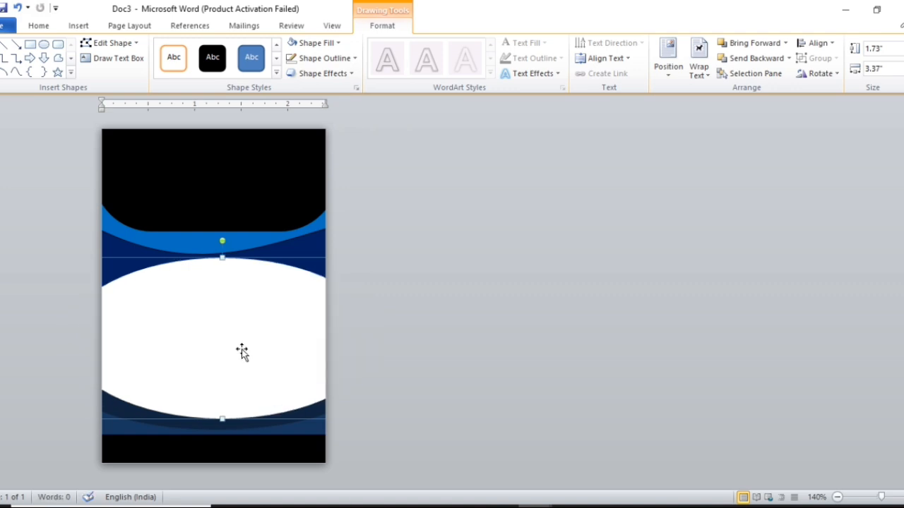
left_click(477, 291)
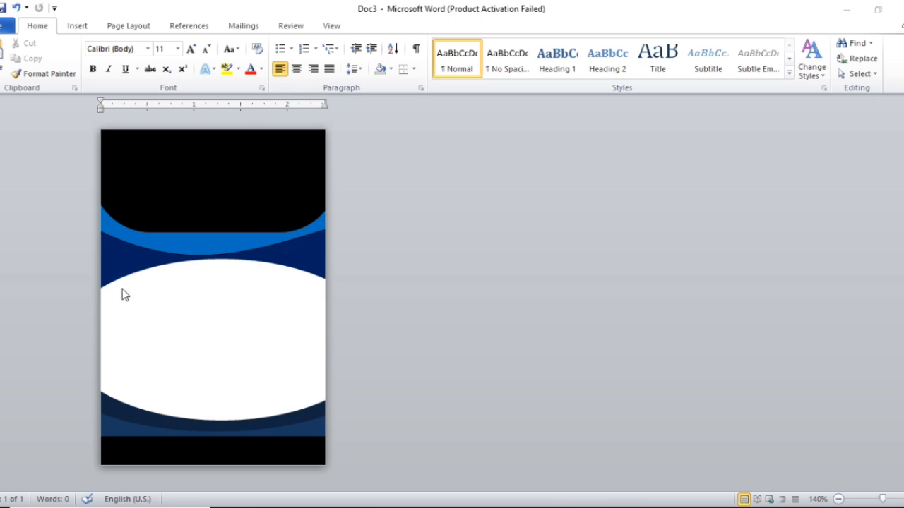
Step: Draw a text box across the top of the card from the Insert Shapes gallery
left_click(76, 27)
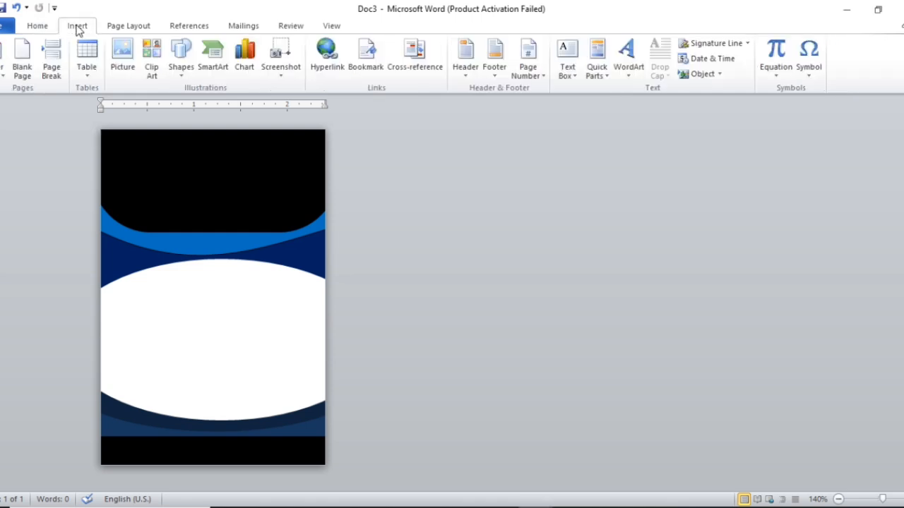
left_click(183, 71)
left_click(176, 105)
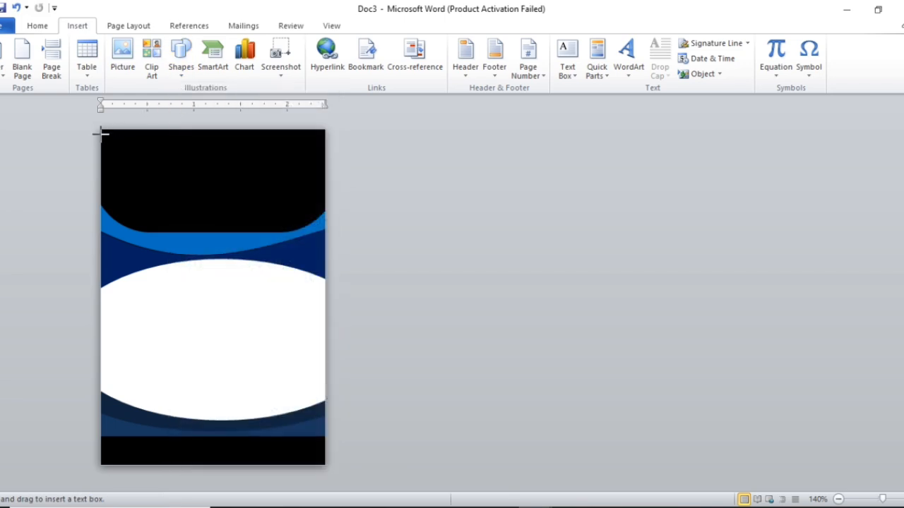
left_click_drag(106, 134, 322, 162)
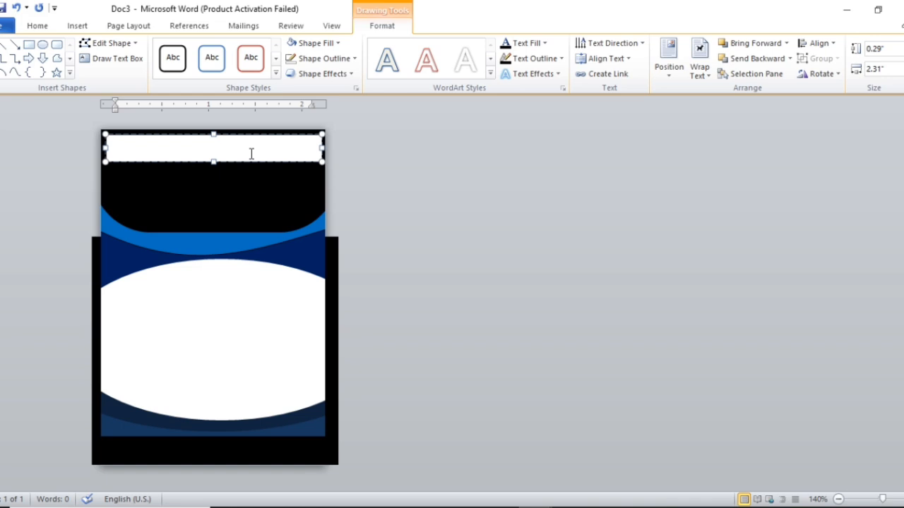
Step: Type SANKALP COMPUTER EDUCATION and widen the box so the full title fits
type("SANKA")
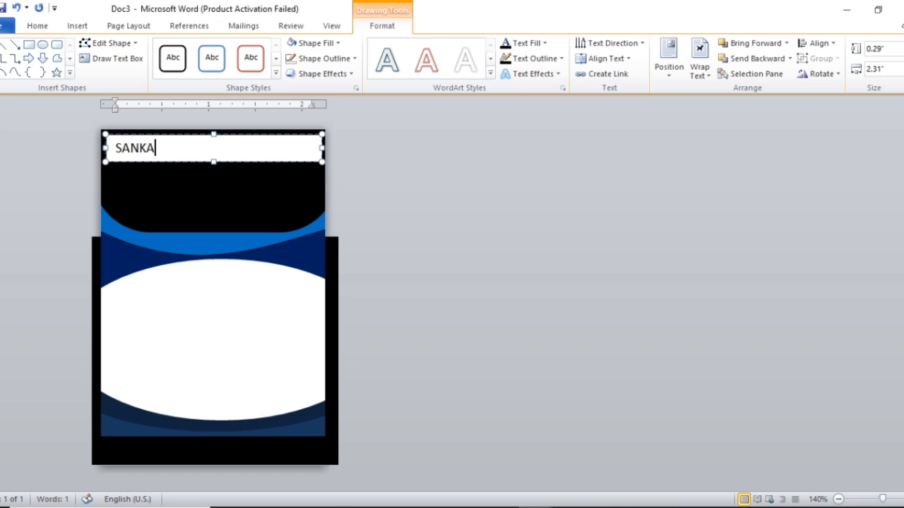
type("LP COMPUTER EDUCATIO")
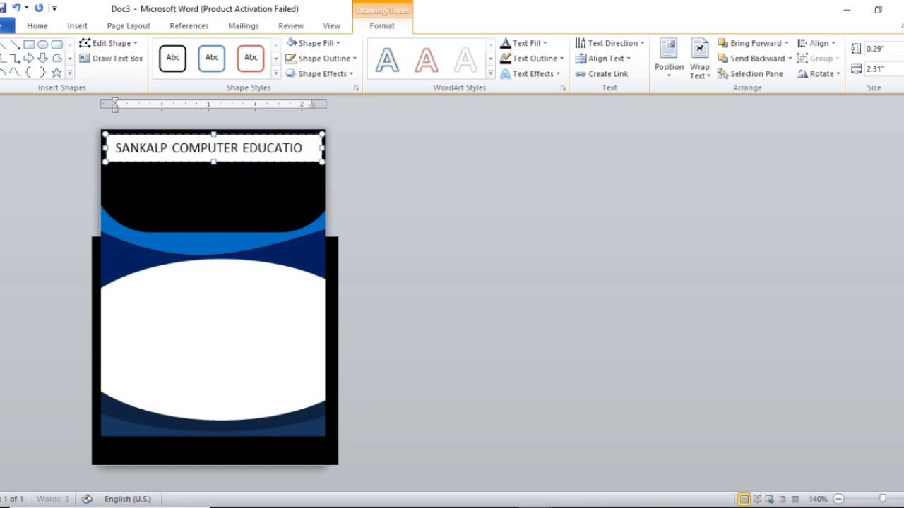
key("ctrl+BackSpace")
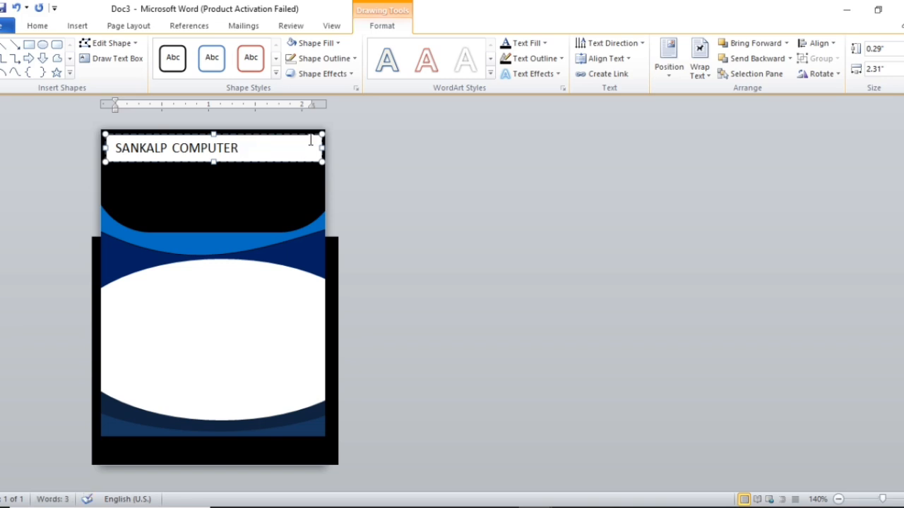
left_click_drag(323, 148, 329, 151)
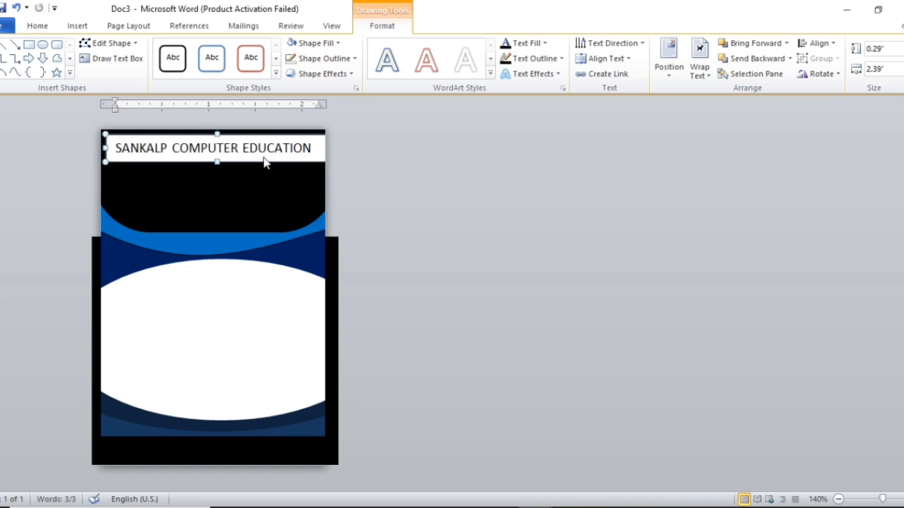
left_click_drag(262, 157, 258, 156)
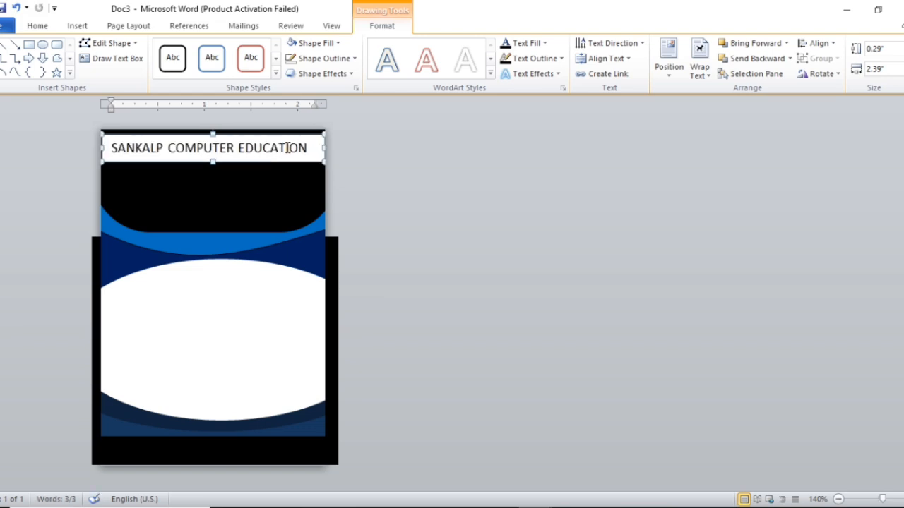
left_click(310, 147)
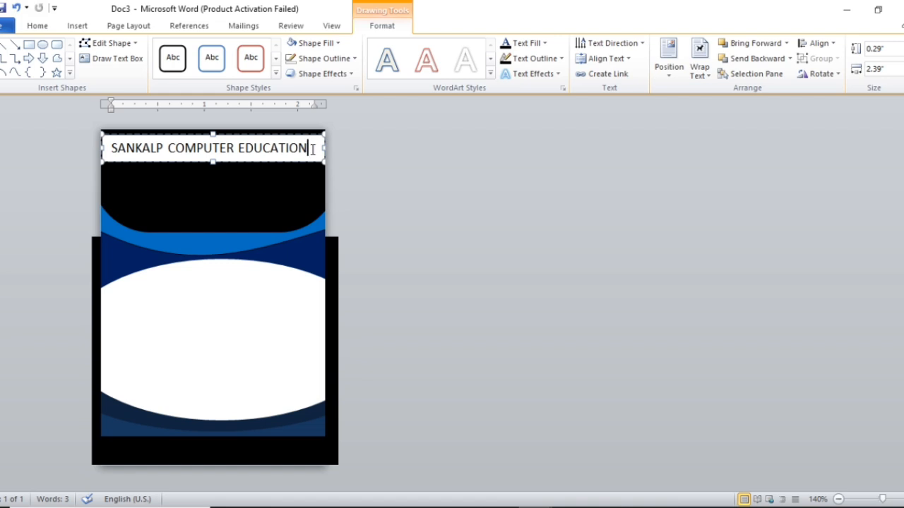
Step: Set the header text box to No Fill and No Outline
left_click(331, 44)
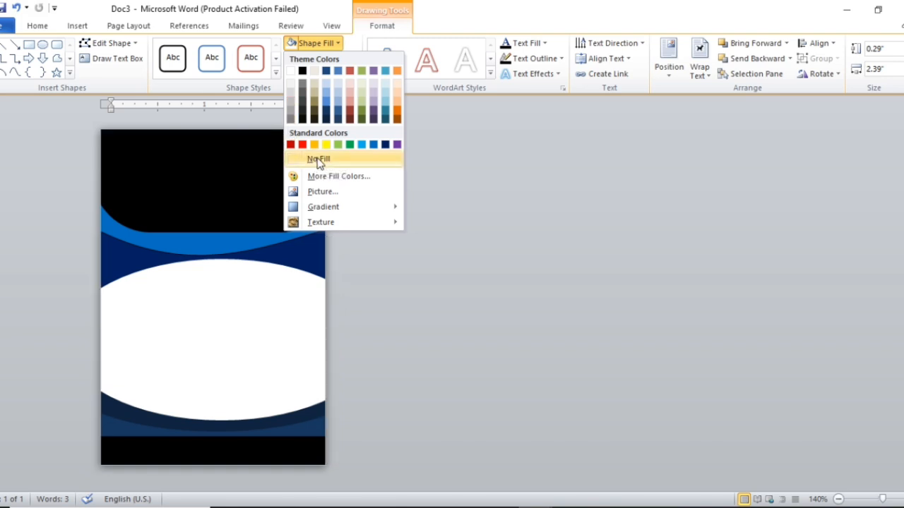
left_click(318, 159)
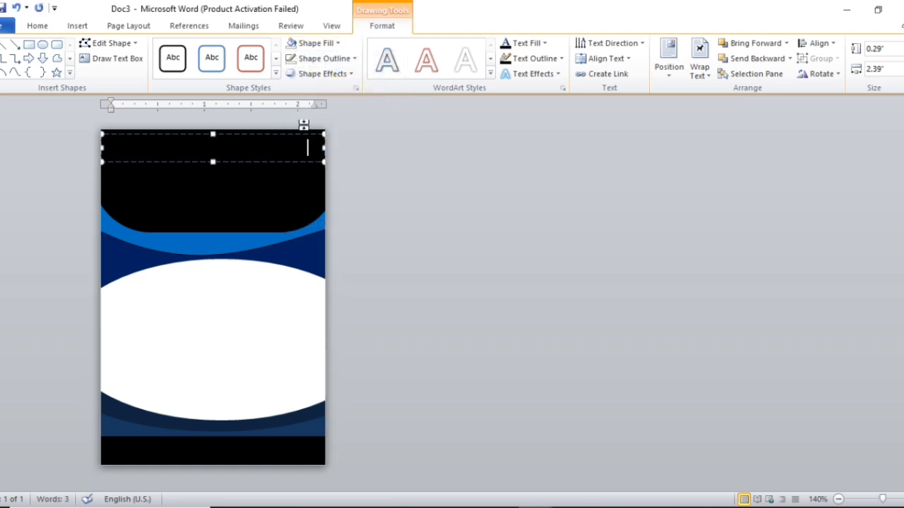
left_click(336, 60)
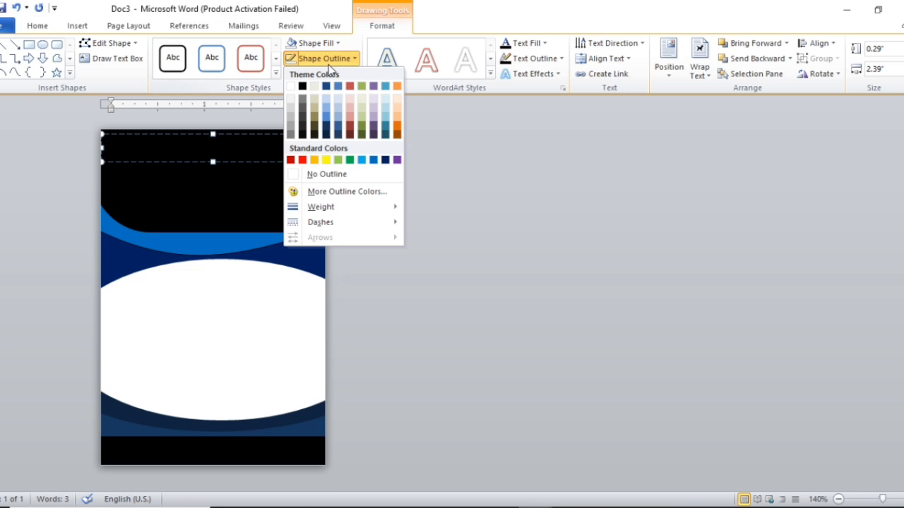
left_click(311, 174)
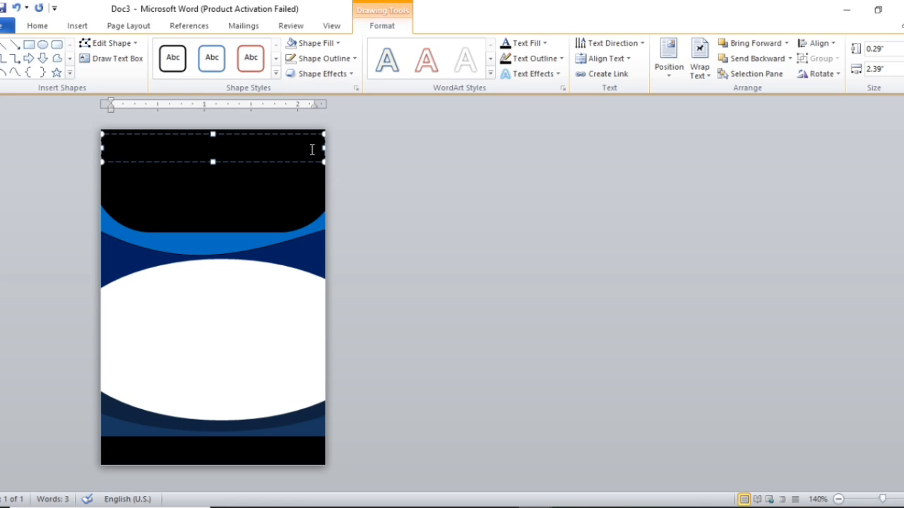
Step: Colour the whole title white and drag the text box's bottom edge down
key("ctrl+a")
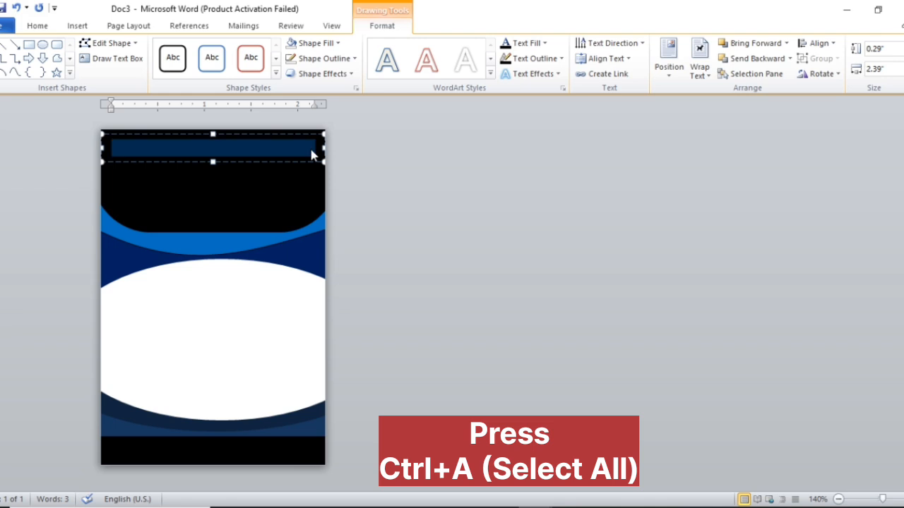
left_click(33, 25)
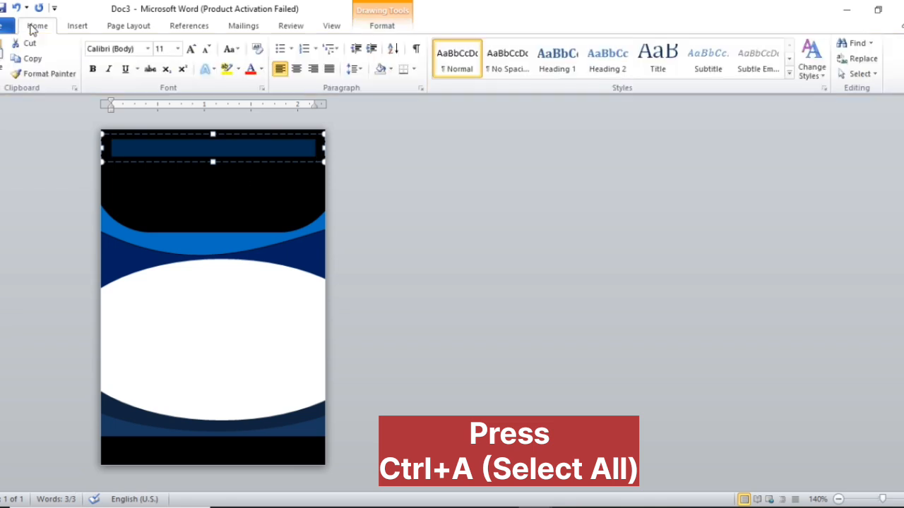
left_click(260, 69)
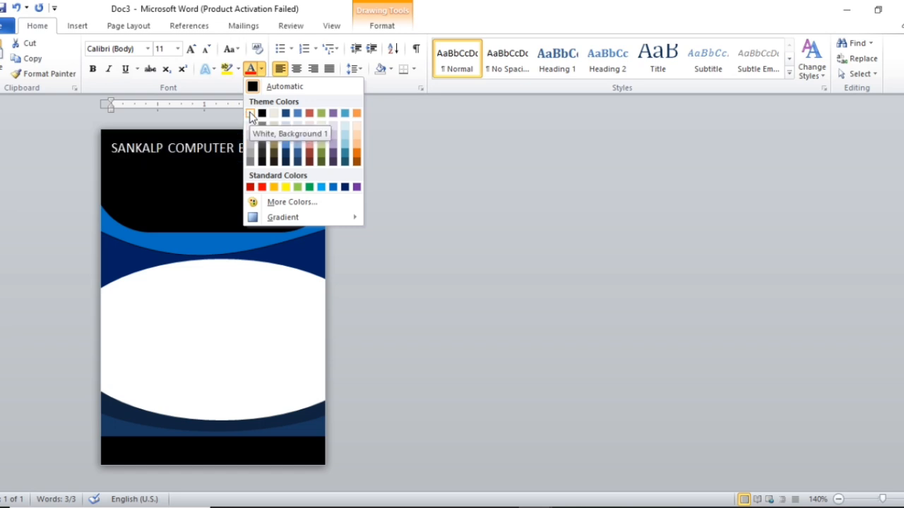
left_click(250, 114)
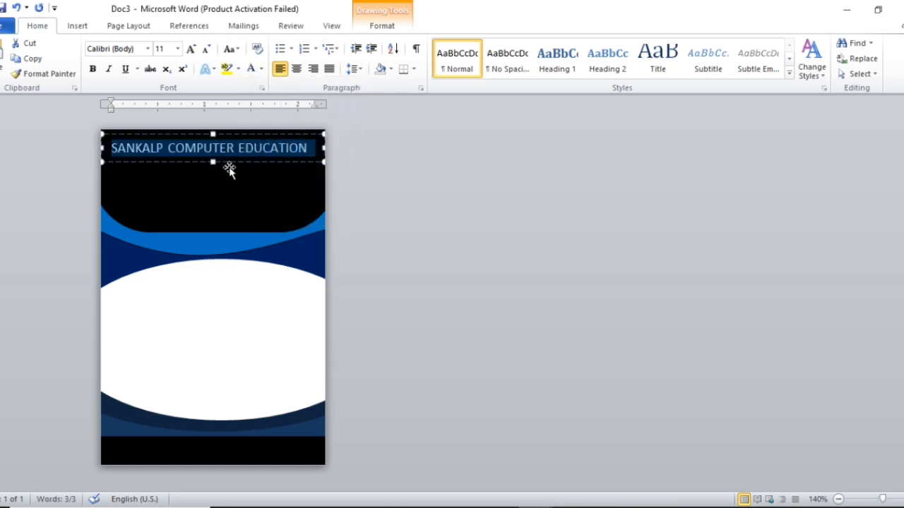
left_click(308, 154)
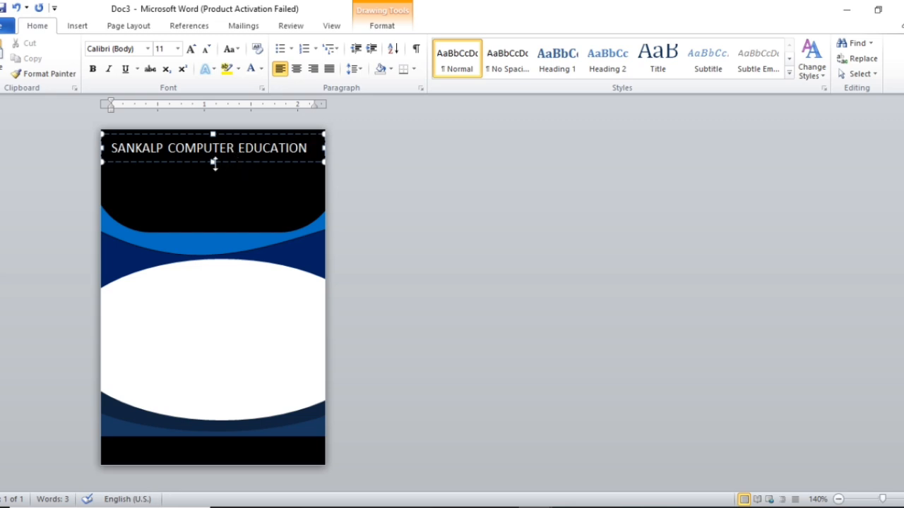
left_click_drag(213, 163, 216, 193)
Step: Add a Branch Code line and a new line for its value under the title, extending the box to three lines
left_click(311, 148)
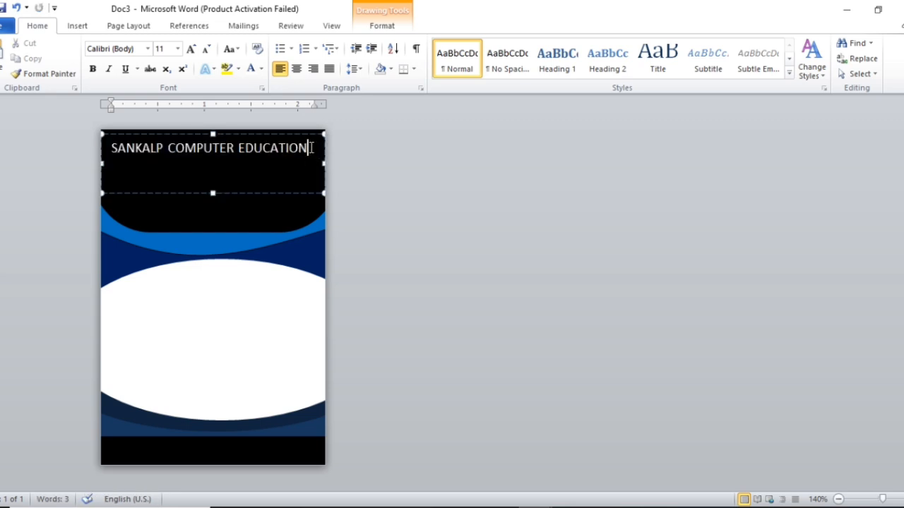
key("Return")
type("b")
key("BackSpace")
type("Branc")
type("h")
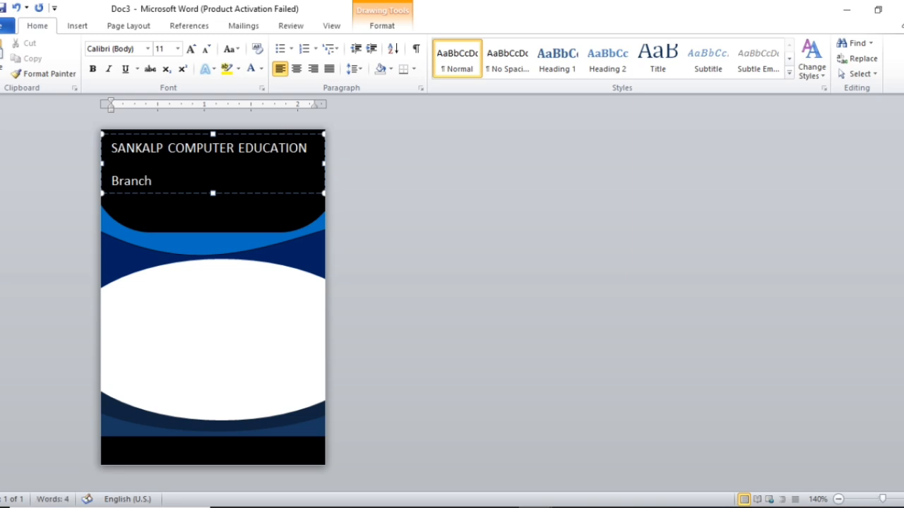
type(" Code")
key("Return")
left_click_drag(213, 195, 216, 227)
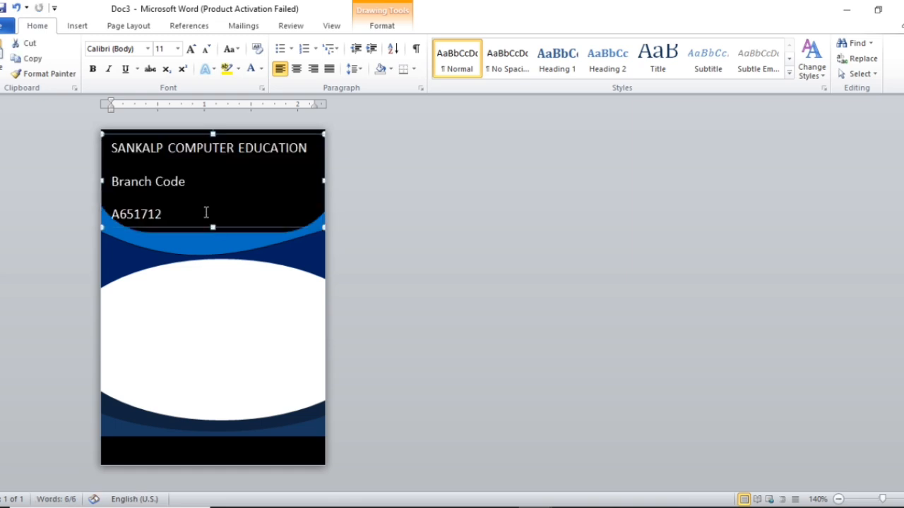
left_click(168, 212)
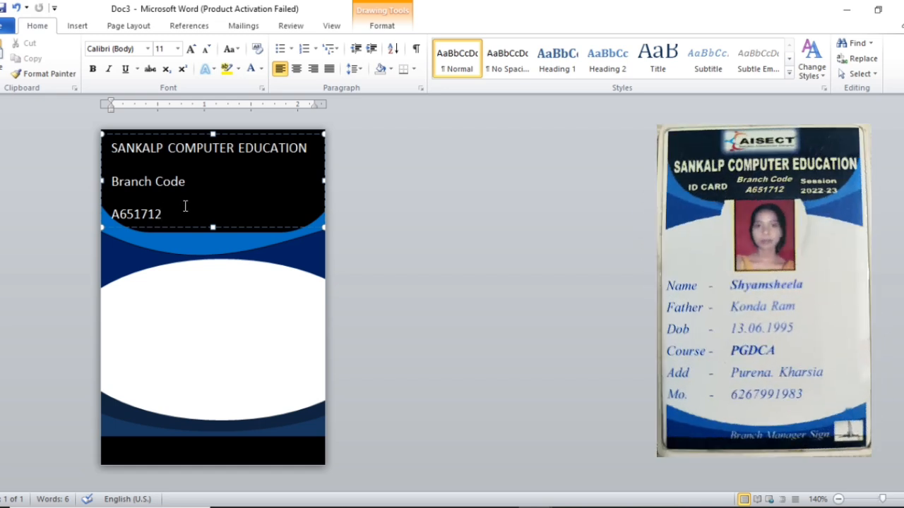
key("ctrl+a")
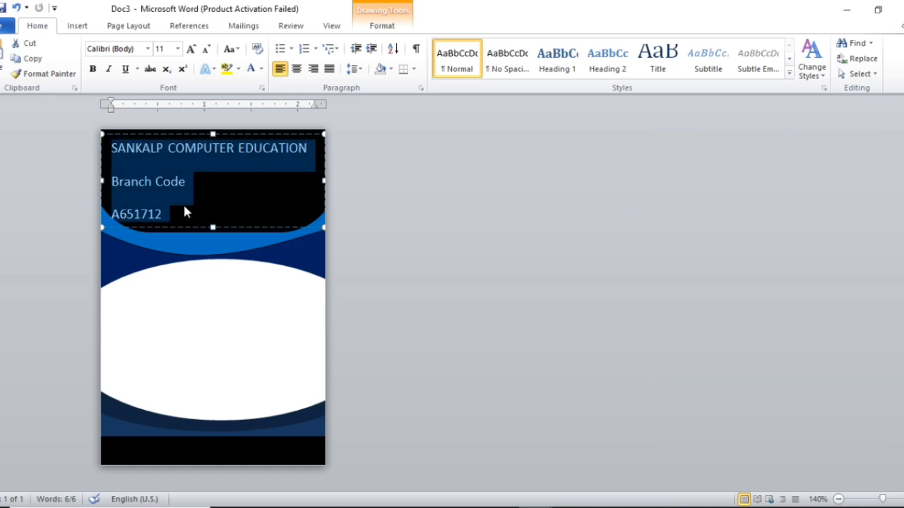
Step: Centre the header lines, remove space after paragraphs, set 1.0 spacing, and shorten the box
left_click(298, 68)
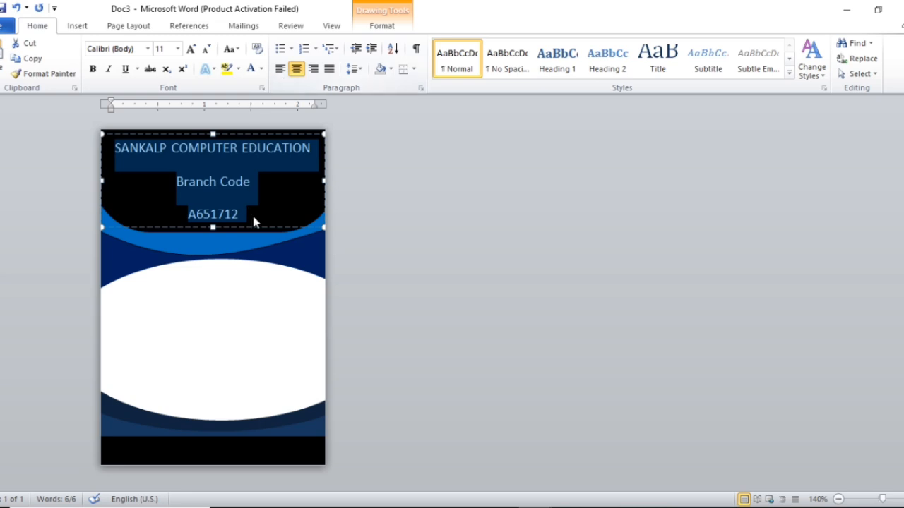
left_click(356, 69)
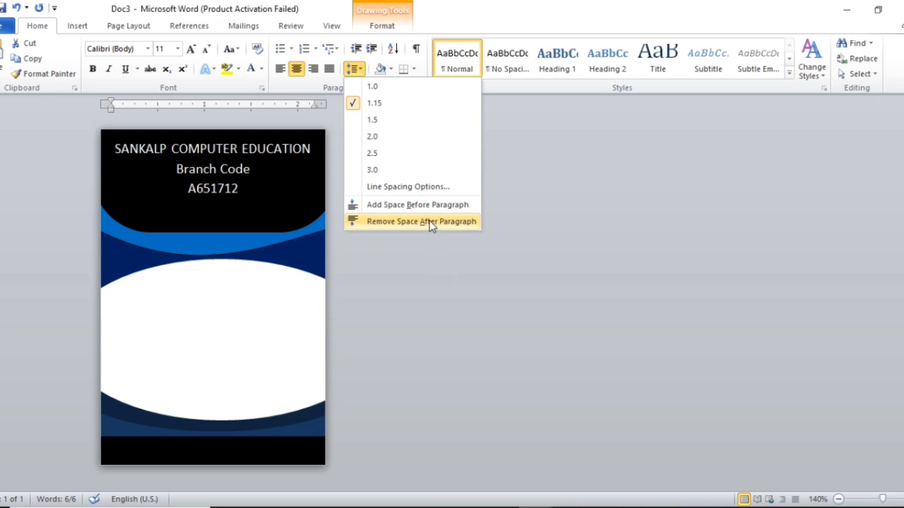
left_click(430, 223)
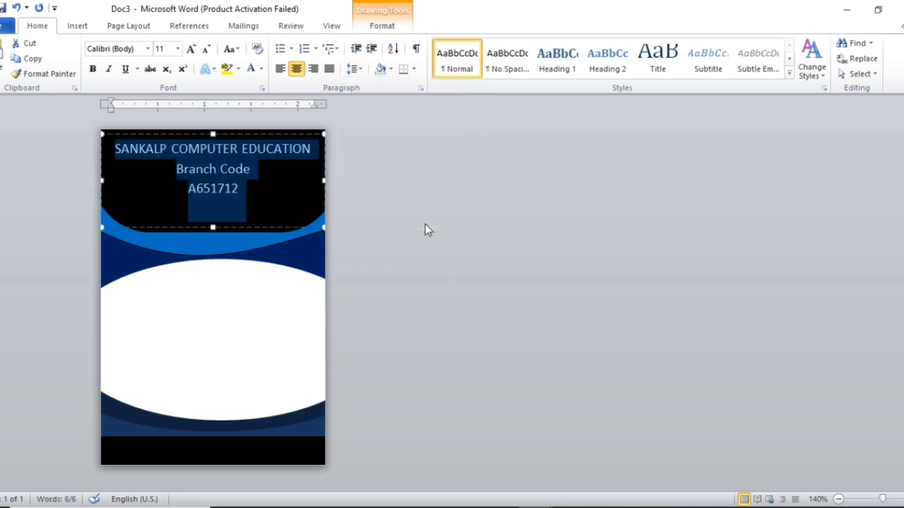
left_click(355, 69)
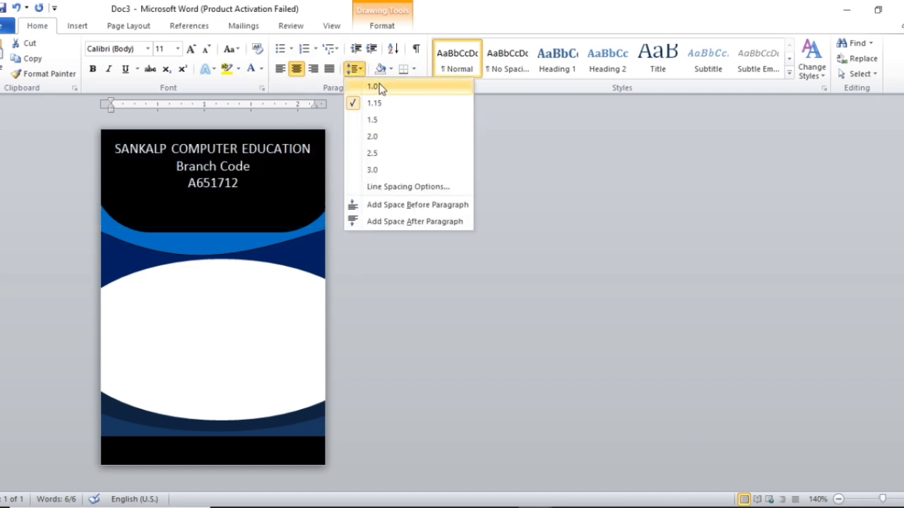
left_click(379, 85)
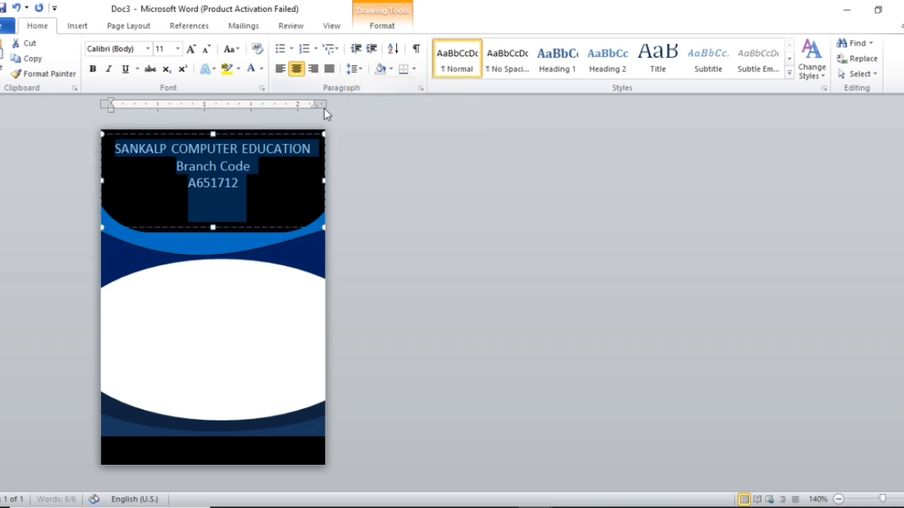
left_click_drag(213, 226, 216, 199)
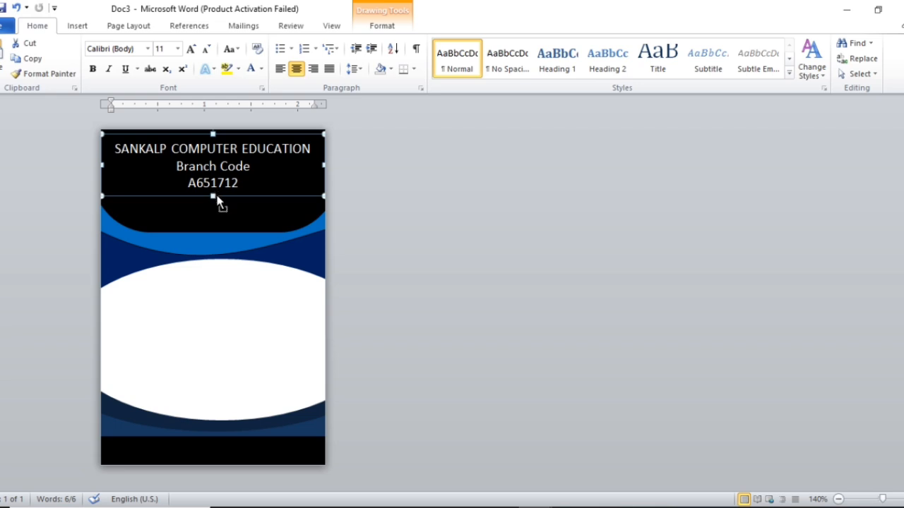
Step: Duplicate the header box, replace its text with ID CARD, and shrink it to the left side
key("ctrl+z")
key("ctrl+v")
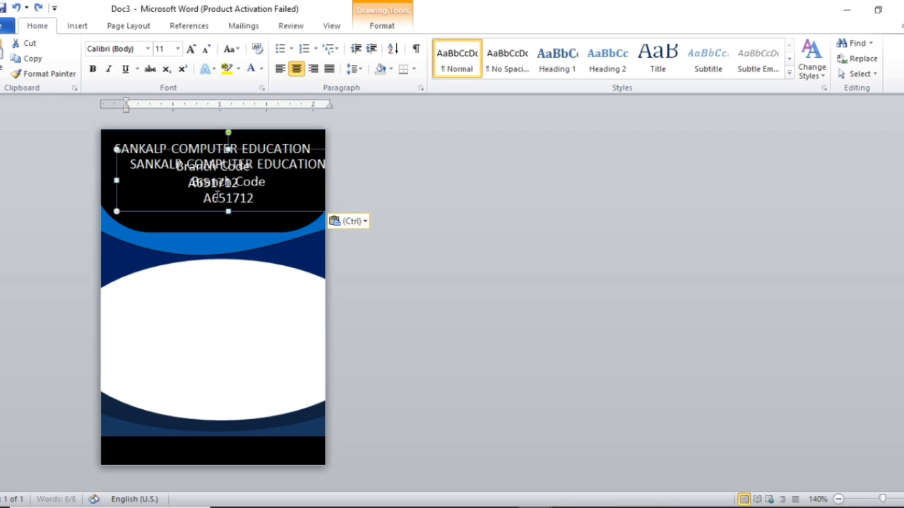
left_click_drag(251, 211, 221, 240)
left_click(259, 224)
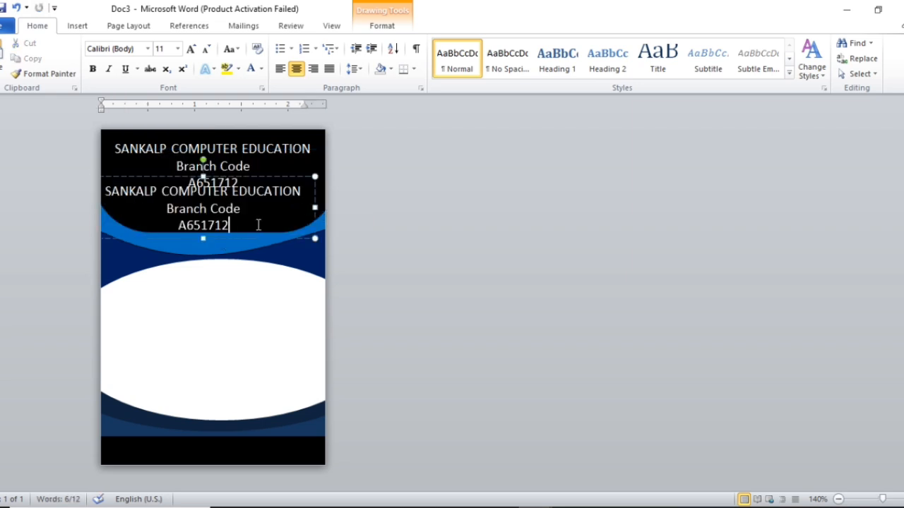
key("ctrl+a")
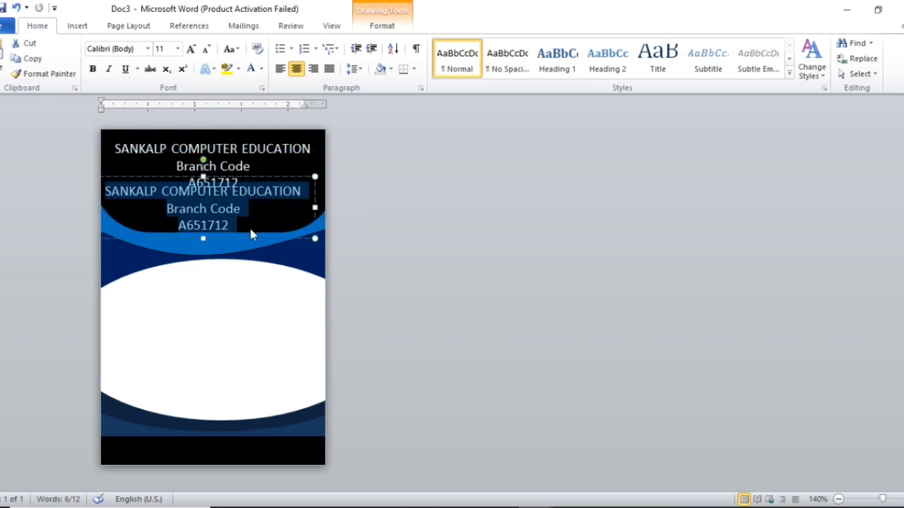
key("Delete")
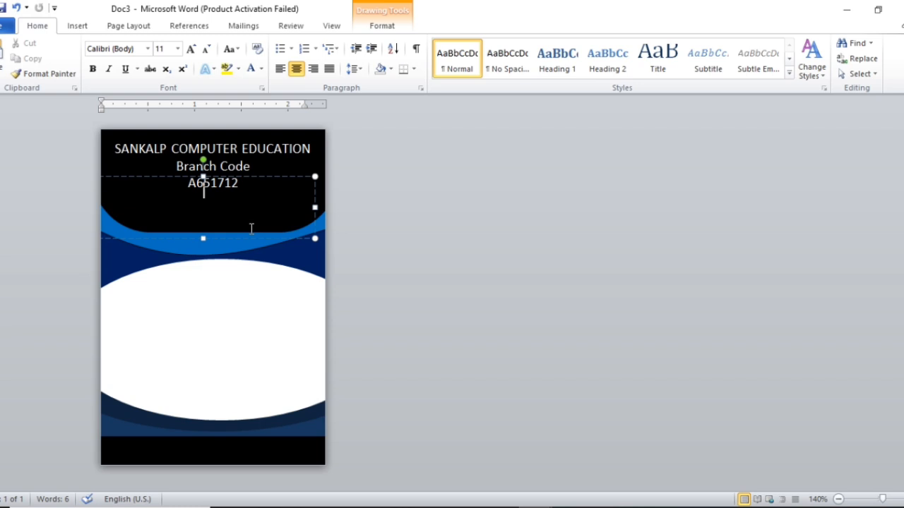
type("ID CARD")
left_click_drag(315, 239, 171, 204)
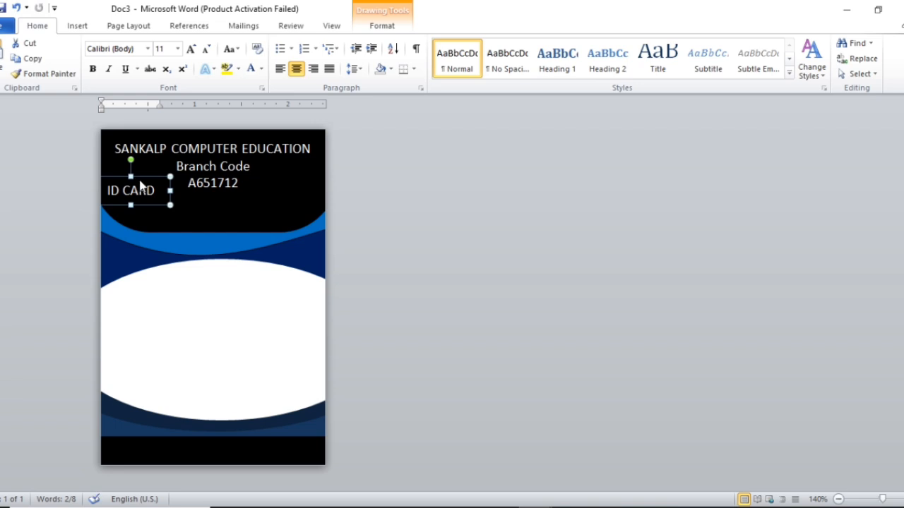
Step: Duplicate the ID CARD box to the header's right and retype it as Session / 2024-25
key("ctrl+v")
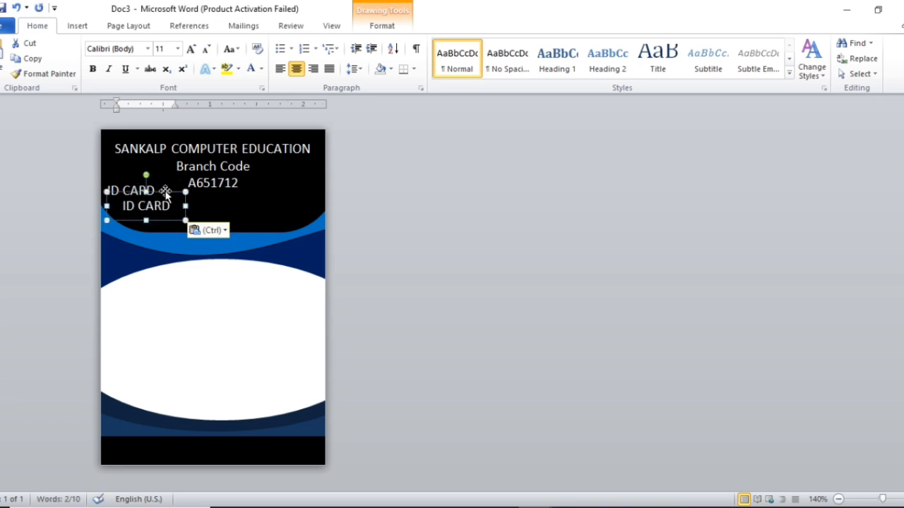
left_click_drag(159, 190, 301, 174)
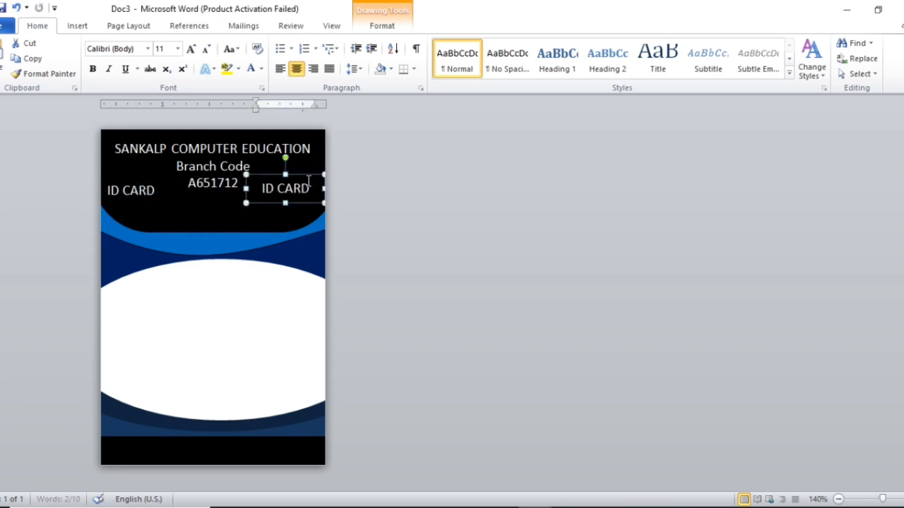
left_click(310, 187)
key("ctrl+a")
key("BackSpace")
type("S")
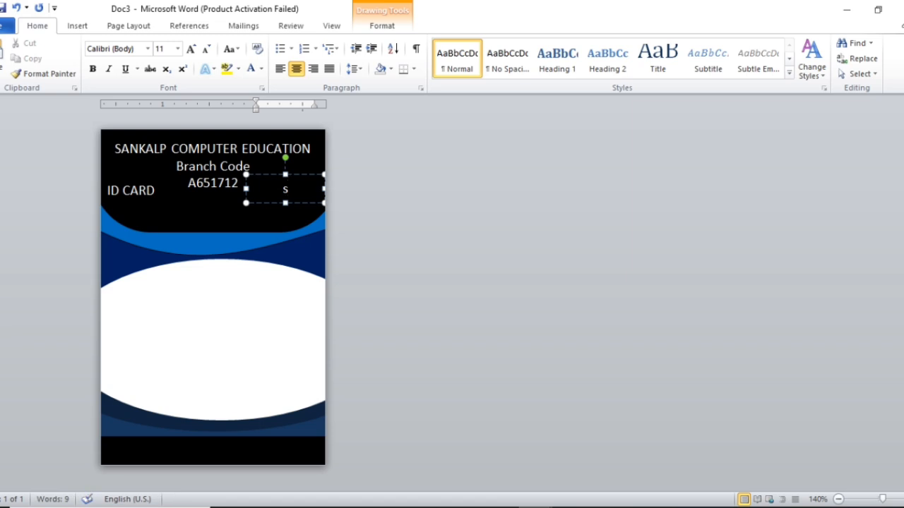
type("ession")
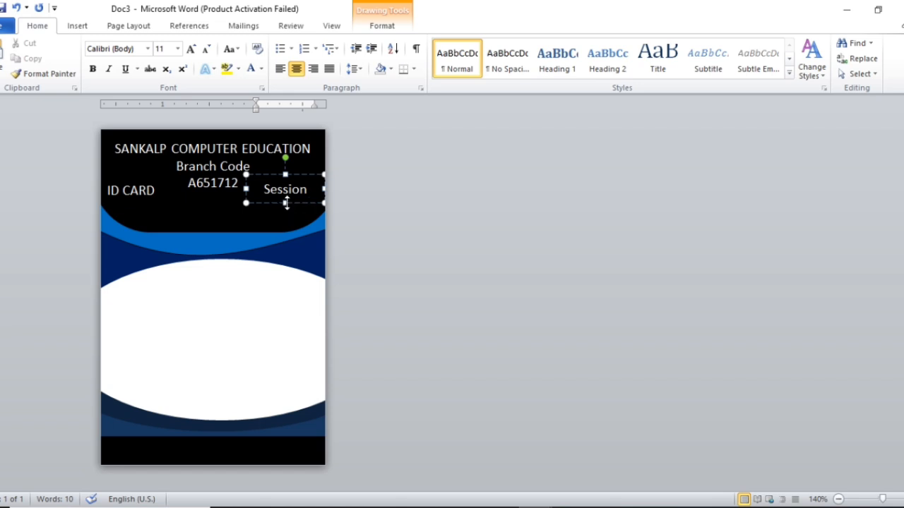
key("Return")
type("2024-25")
Step: Copy the Session box into the white area and enlarge it to fill the panel
left_click(290, 220)
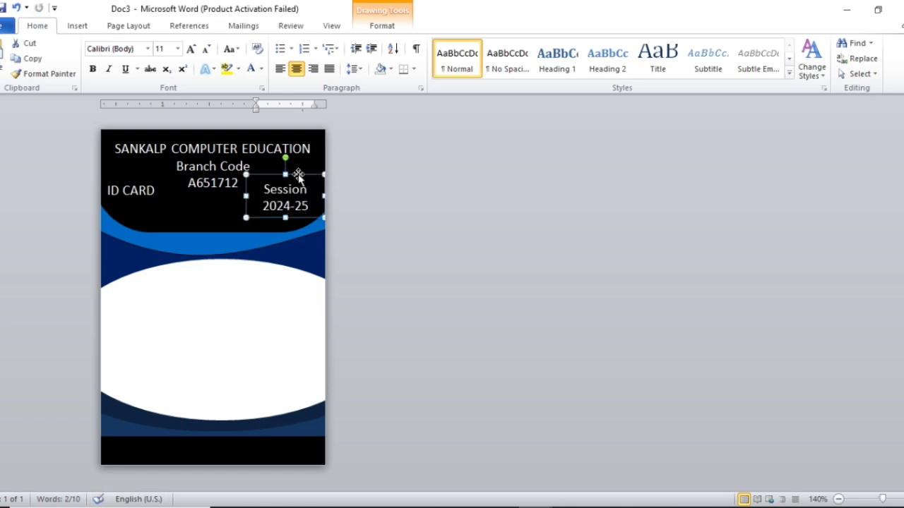
key("ctrl+c")
key("ctrl+v")
left_click_drag(297, 173, 154, 285)
left_click_drag(186, 330, 319, 398)
left_click(223, 337)
key("ctrl+a")
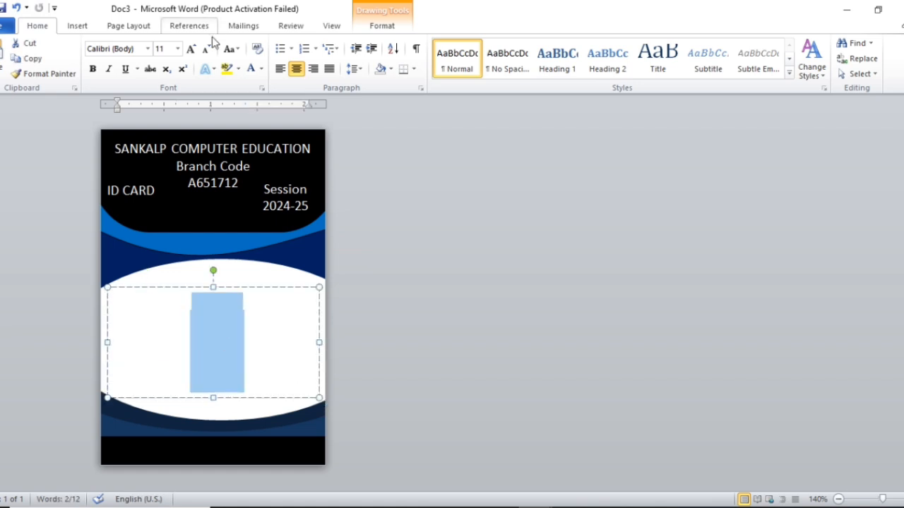
Step: Make the details box text automatic black and left-aligned
left_click(262, 68)
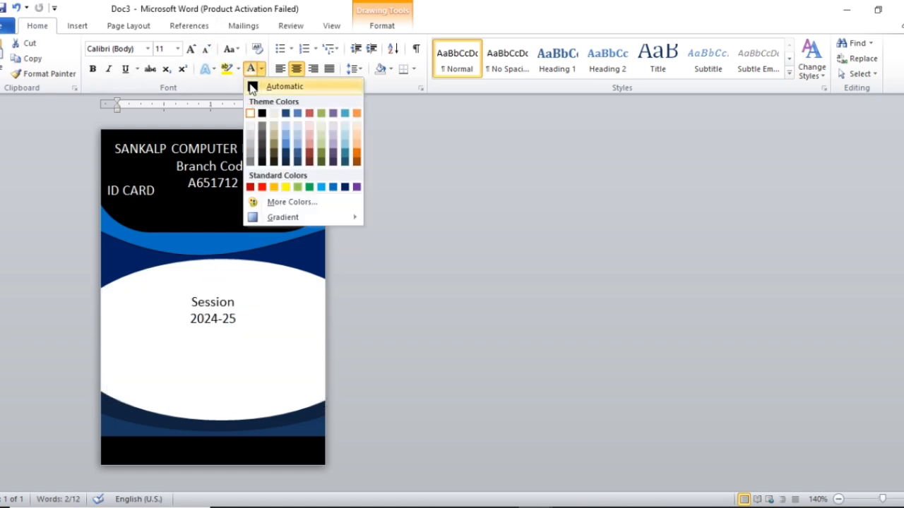
left_click(253, 86)
left_click(280, 69)
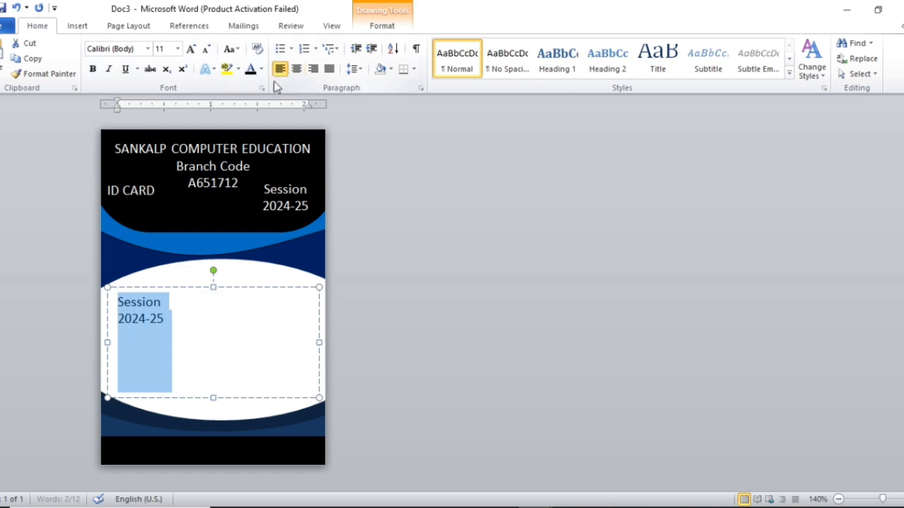
left_click(169, 313)
Step: Replace the text with Name and Father lines, tab-separated with dashes, holding the student's and father's names
key("ctrl+a")
type("Name")
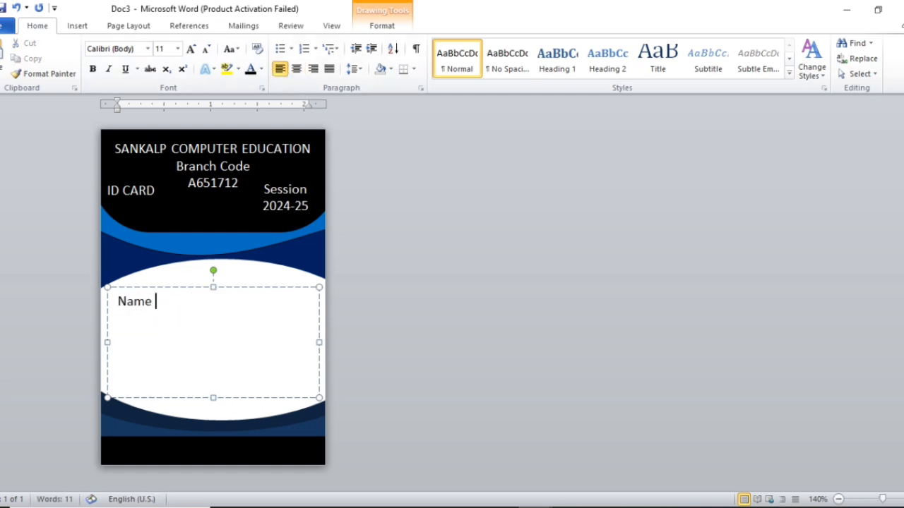
key("Tab")
type("-")
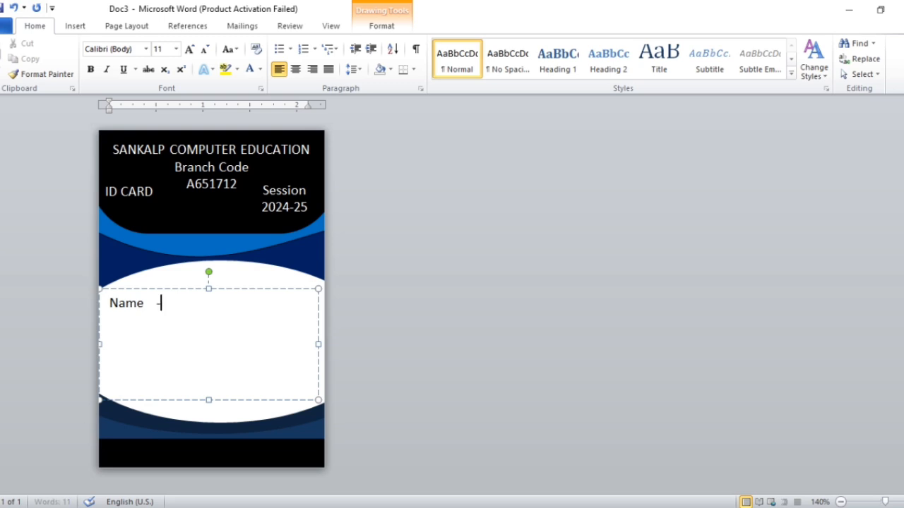
key("Tab")
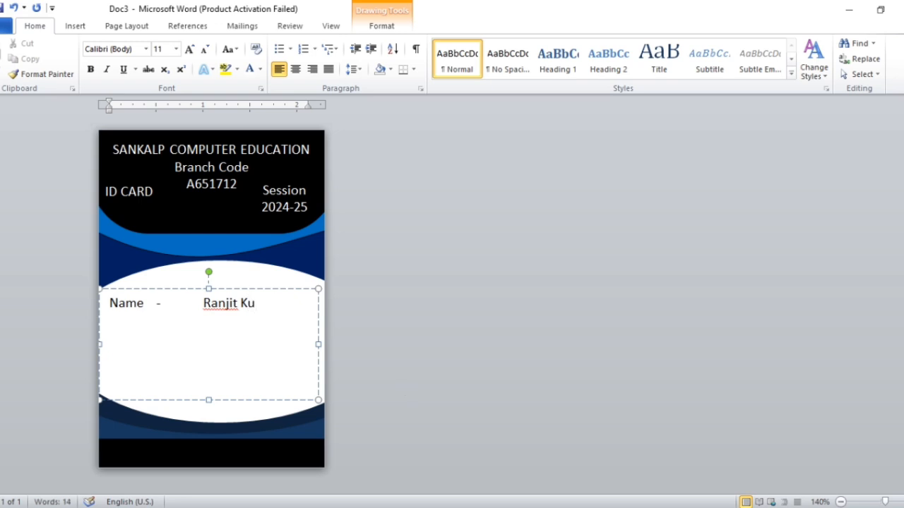
key("Return")
type("F")
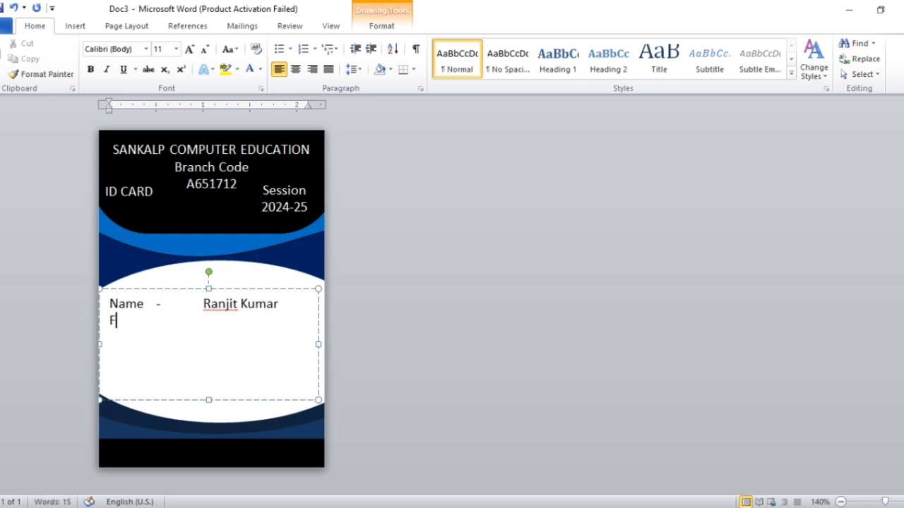
type("ather\t-\tMr. D")
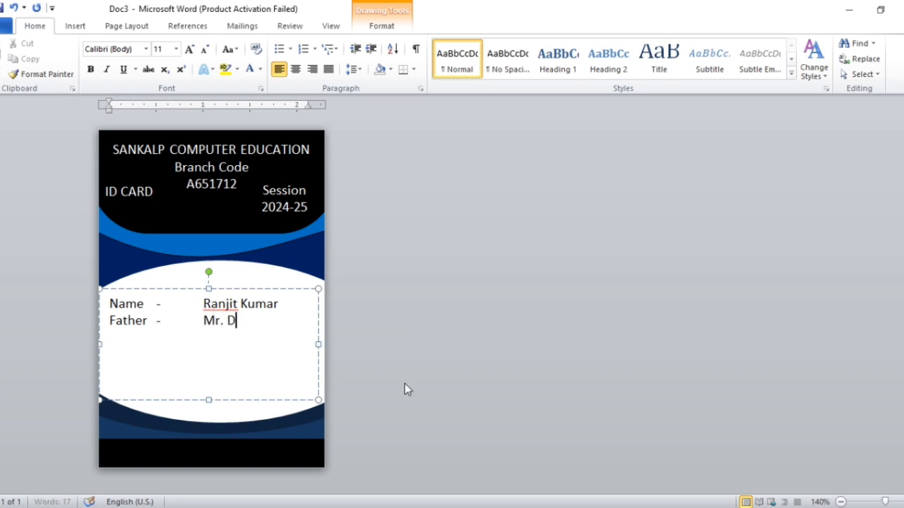
type("eepak")
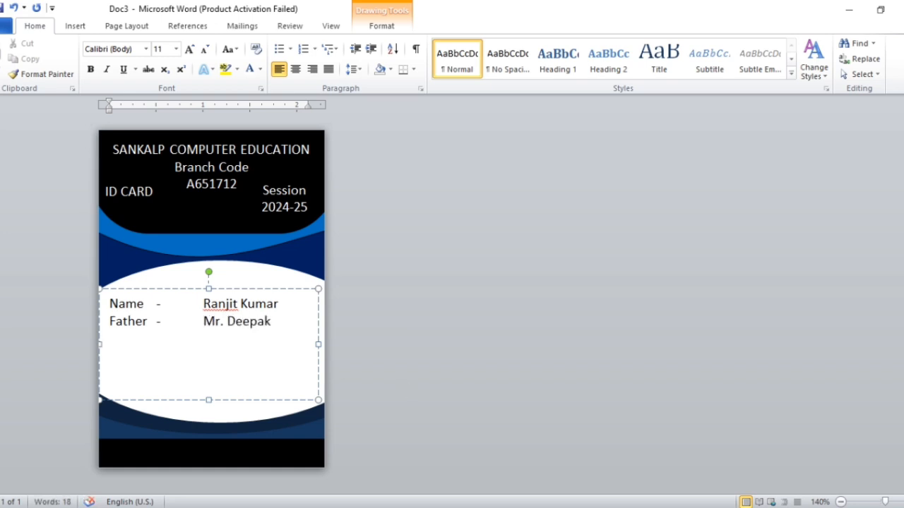
Step: Add Dob, Add. and Mo. No lines with the birth date, address and mobile number
key("Return")
type("Dob\t-\t10/03/1998")
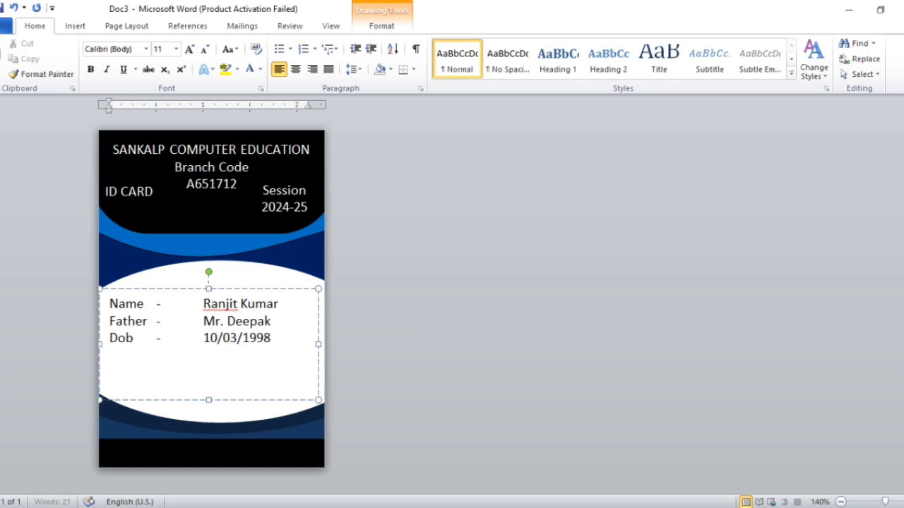
key("Return")
type("A")
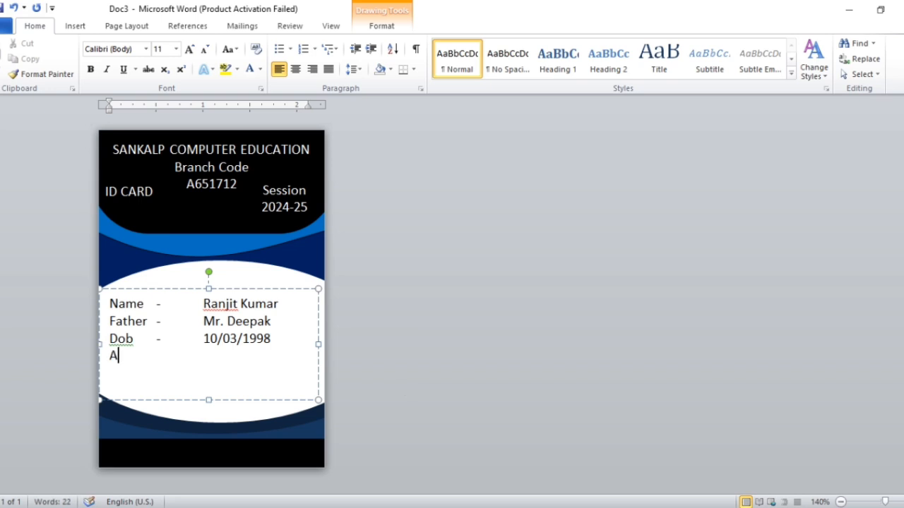
type("dd")
type(".")
key("Tab")
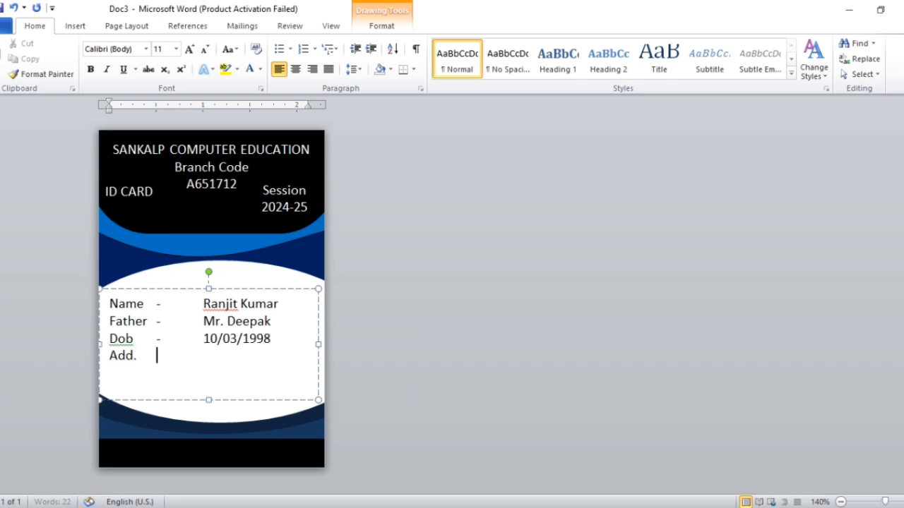
type("-")
key("Tab")
type("AA")
key("BackSpace")
type("amapali")
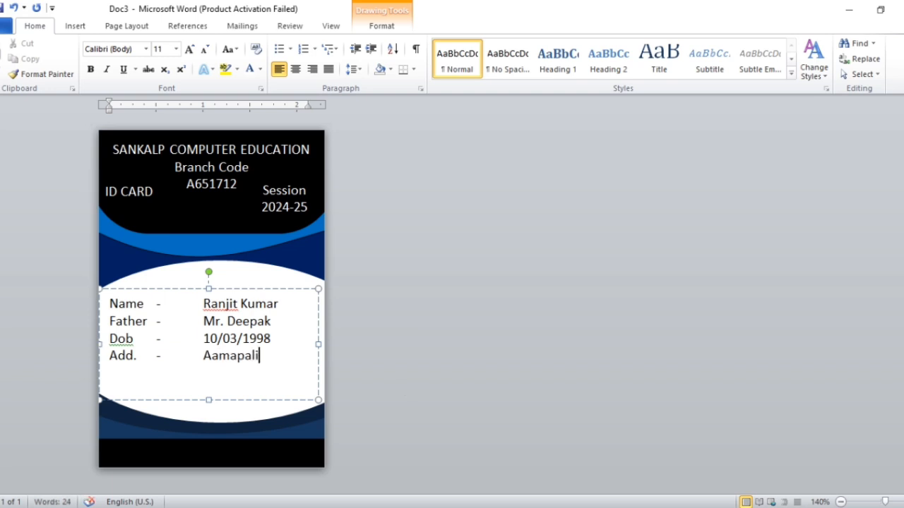
key("Return")
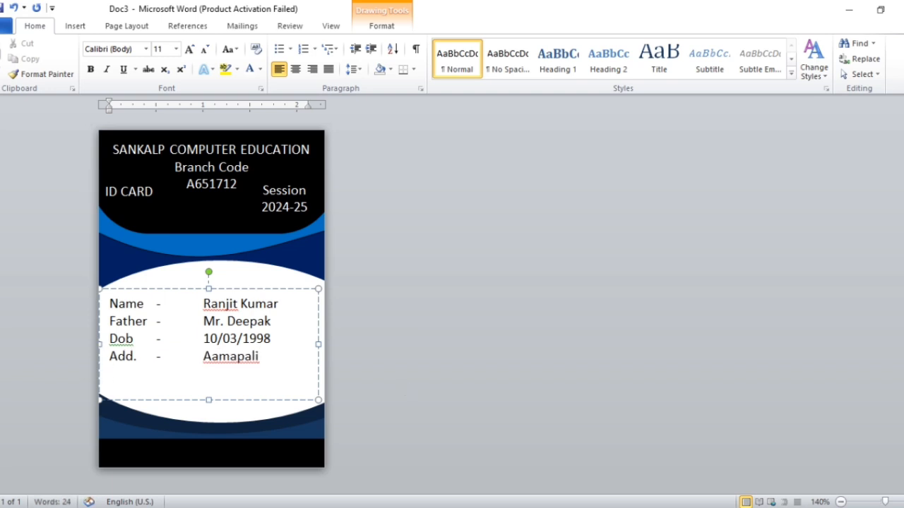
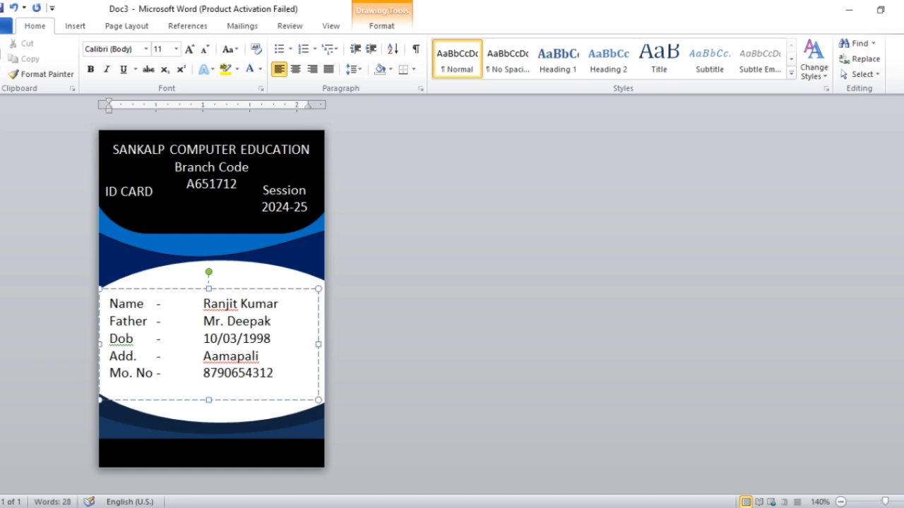
Step: Copy the details box, empty and shrink it to one line, and type Branch Manager Sign
left_click(234, 290)
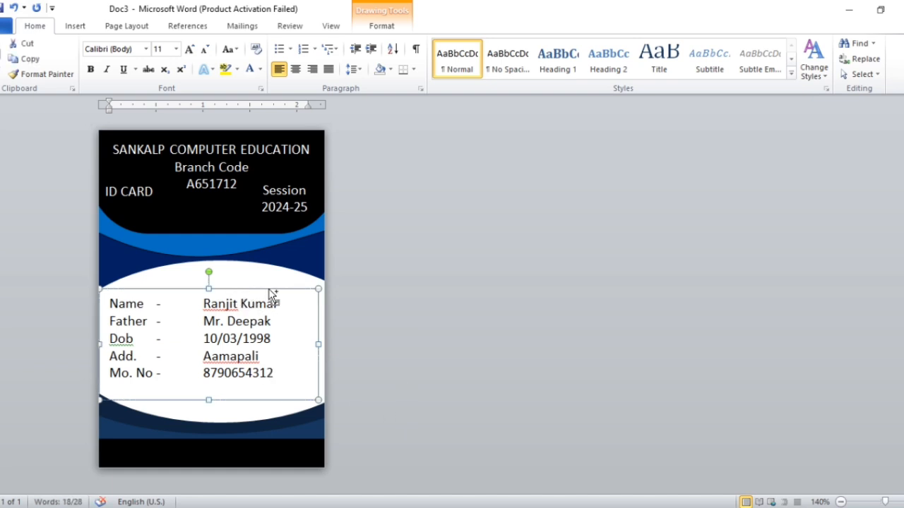
key("ctrl+c")
key("ctrl+v")
left_click_drag(286, 308, 272, 332)
left_click(277, 414)
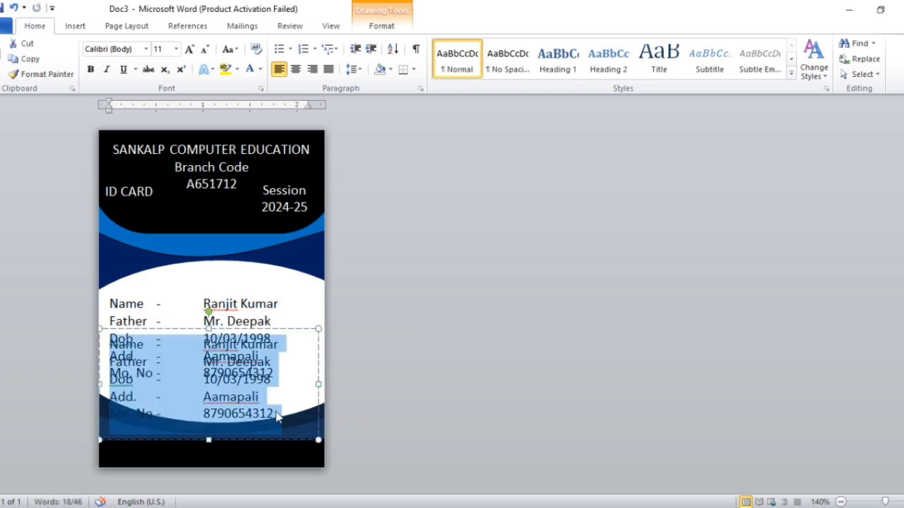
key("Delete")
left_click_drag(319, 440, 266, 358)
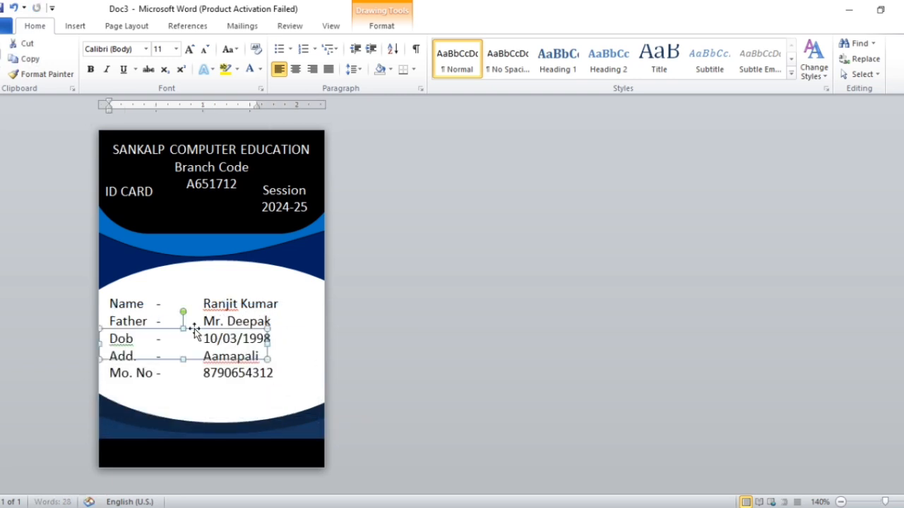
left_click_drag(195, 330, 216, 381)
left_click(200, 395)
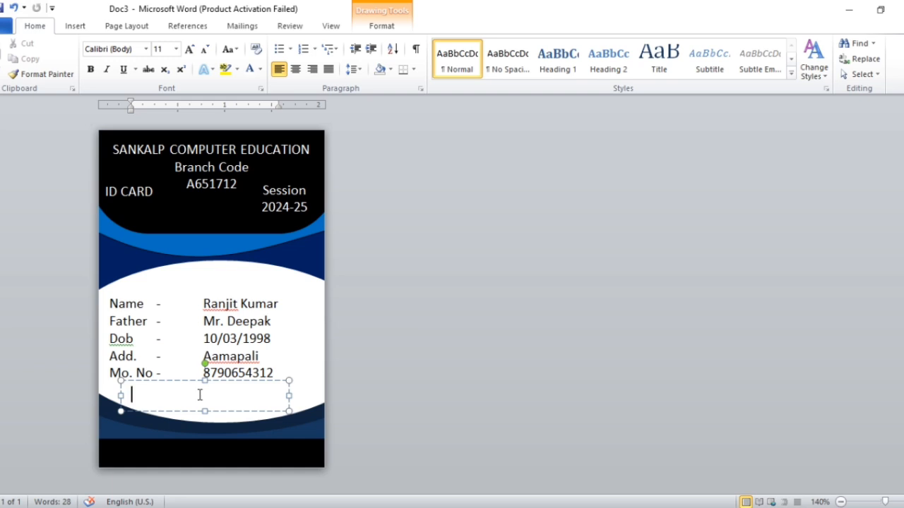
type("Branc")
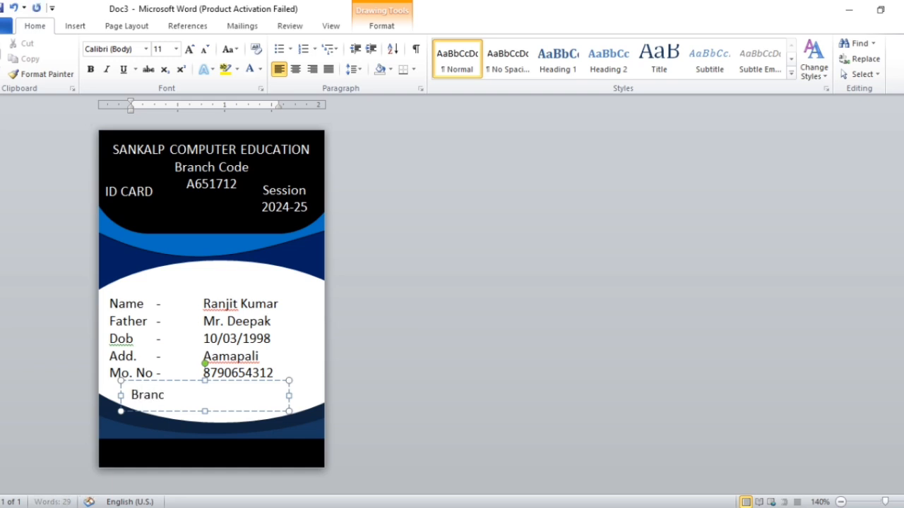
type("h Ma")
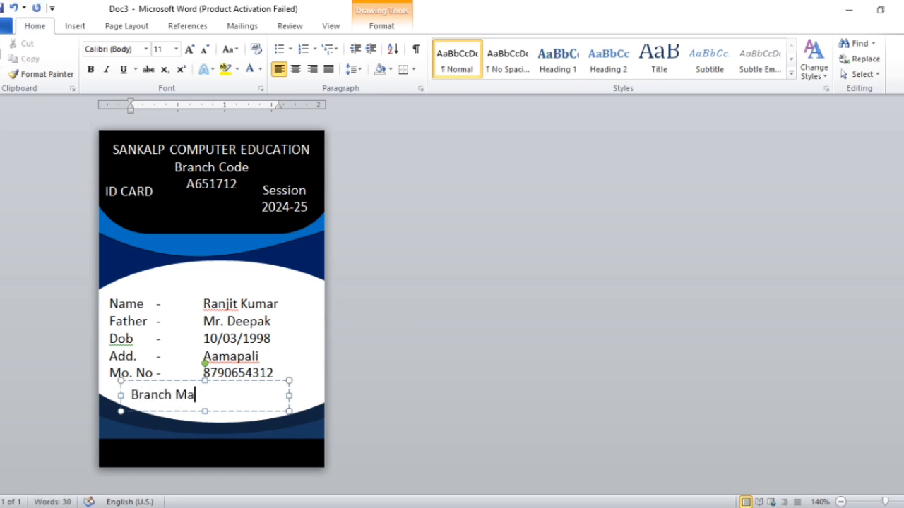
type("nager Sign")
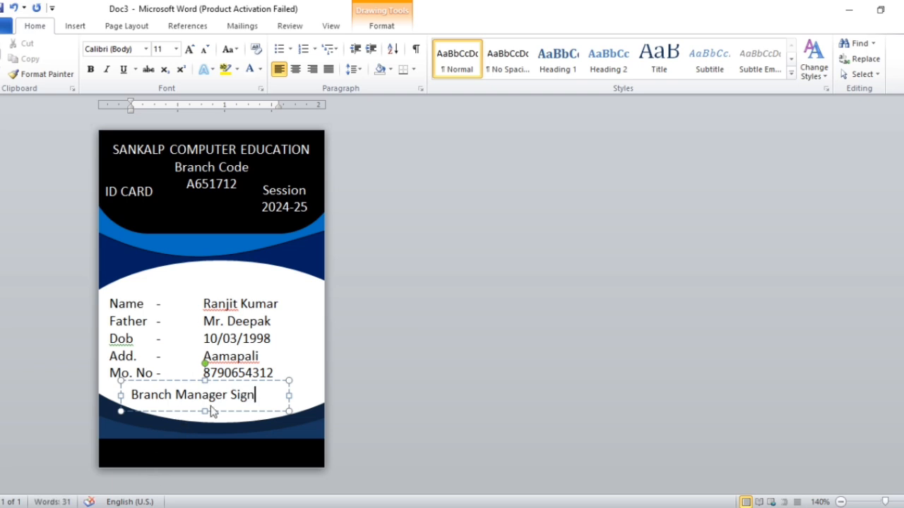
Step: Move the Branch Manager Sign caption onto the black bottom strip and colour it white
left_click_drag(197, 381, 180, 443)
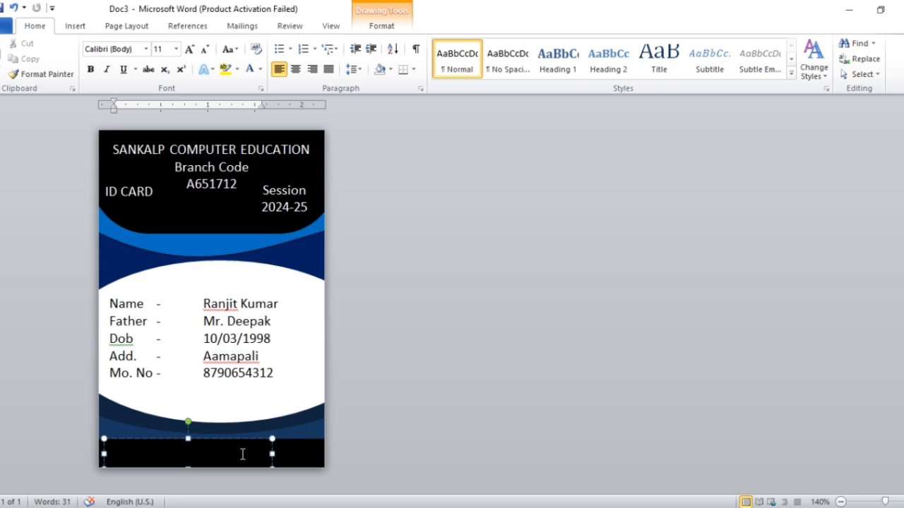
left_click_drag(242, 452, 114, 454)
left_click(249, 69)
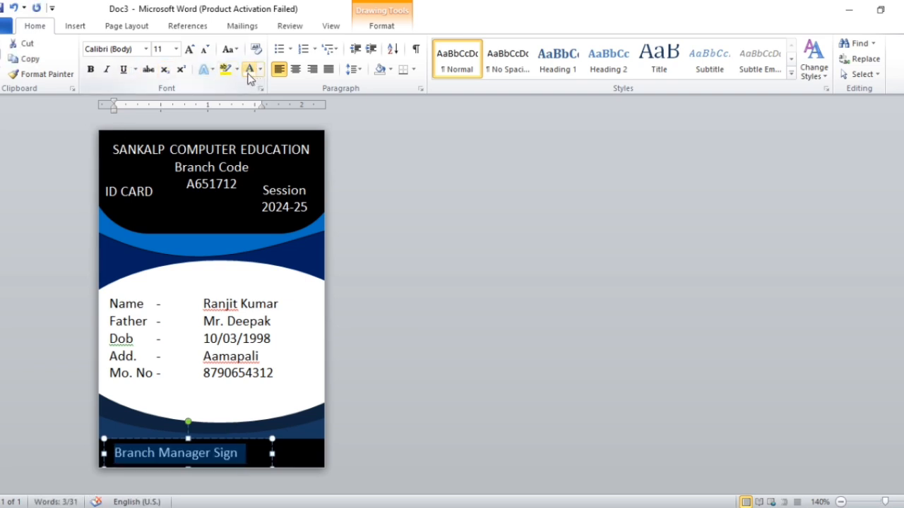
left_click(255, 457)
left_click(392, 440)
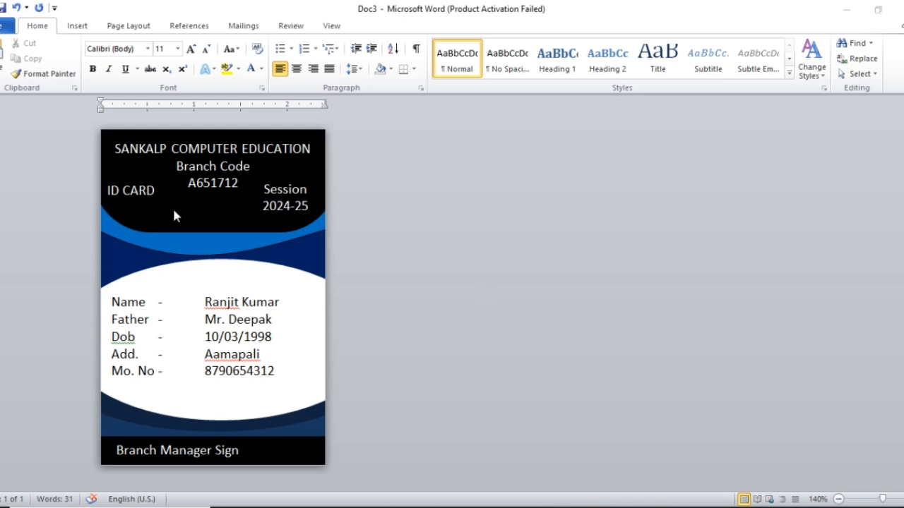
Step: Draw a 0.85 by 0.78 inch rectangle centred between the header and the student details
left_click(78, 27)
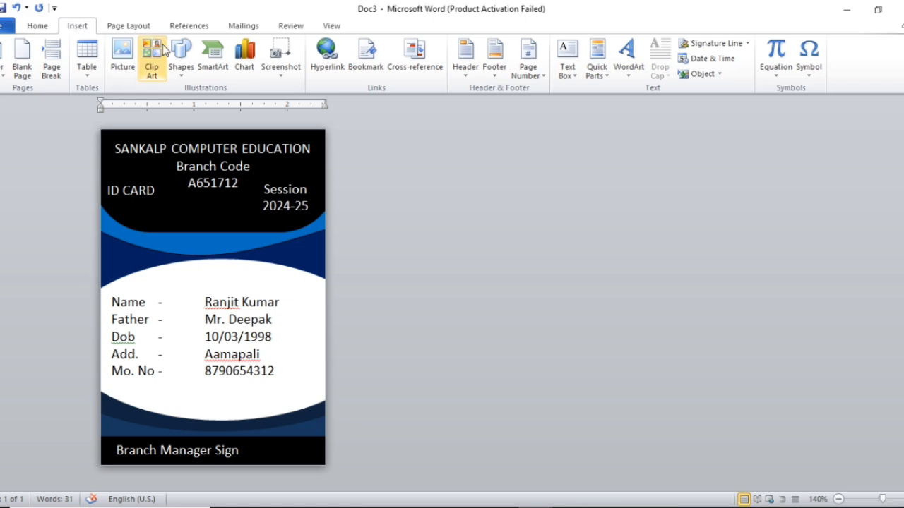
left_click(182, 64)
left_click(217, 104)
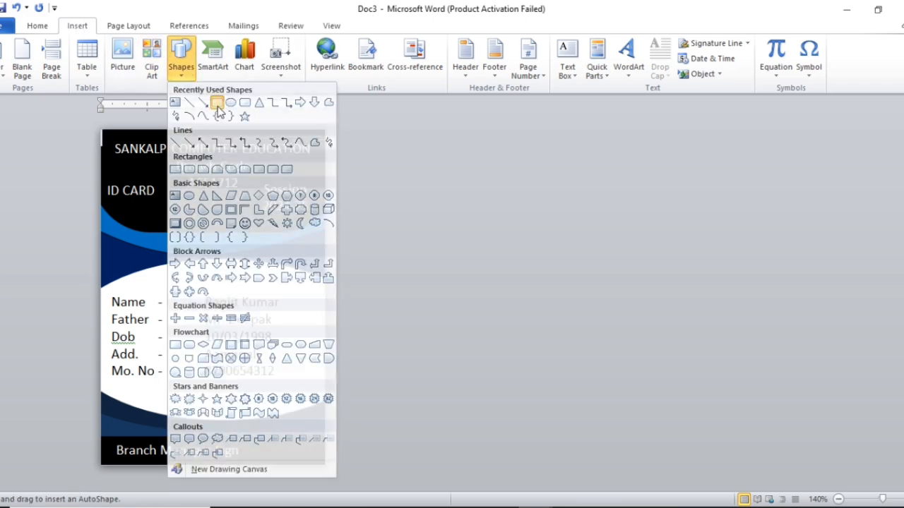
mouse_move(168, 204)
left_mouse_down()
mouse_move(248, 294)
mouse_move(243, 285)
left_mouse_up()
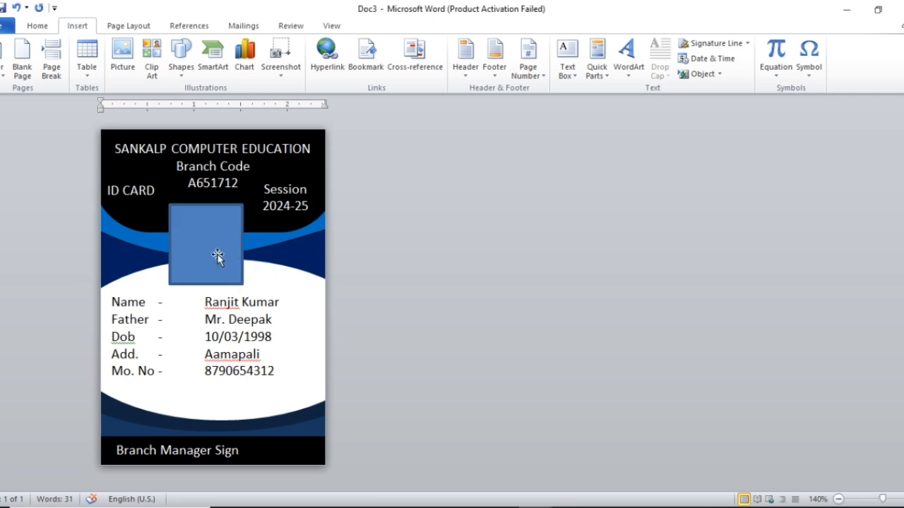
left_click_drag(196, 240, 205, 241)
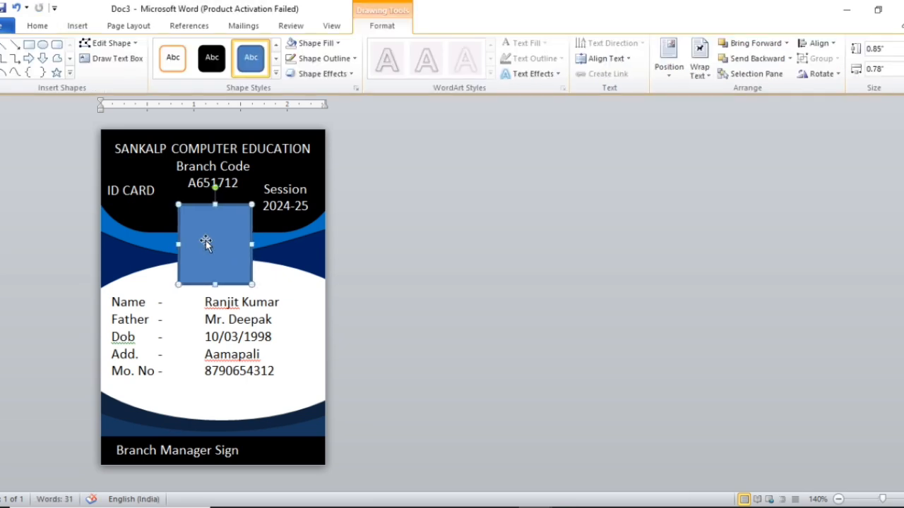
left_click(315, 46)
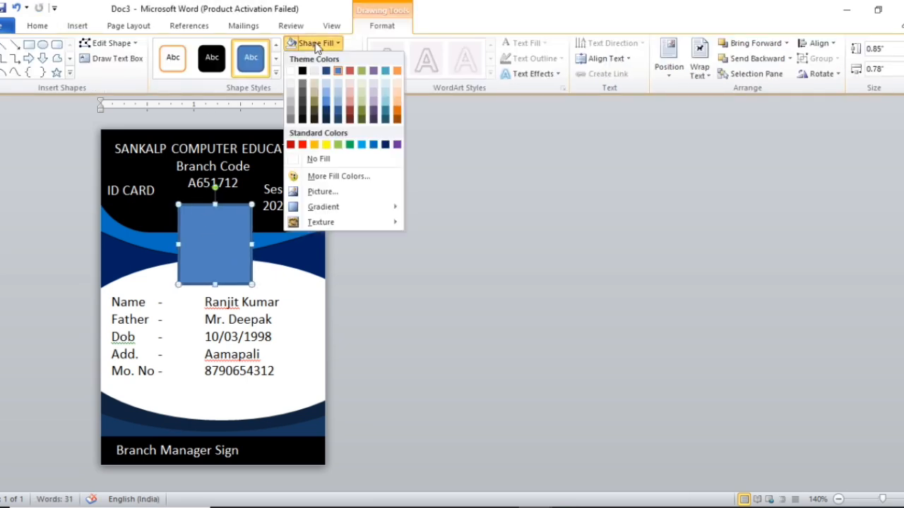
Step: Fill the photo rectangle with the first portrait from the F:\wallpaper 1\girl folder
left_click(317, 193)
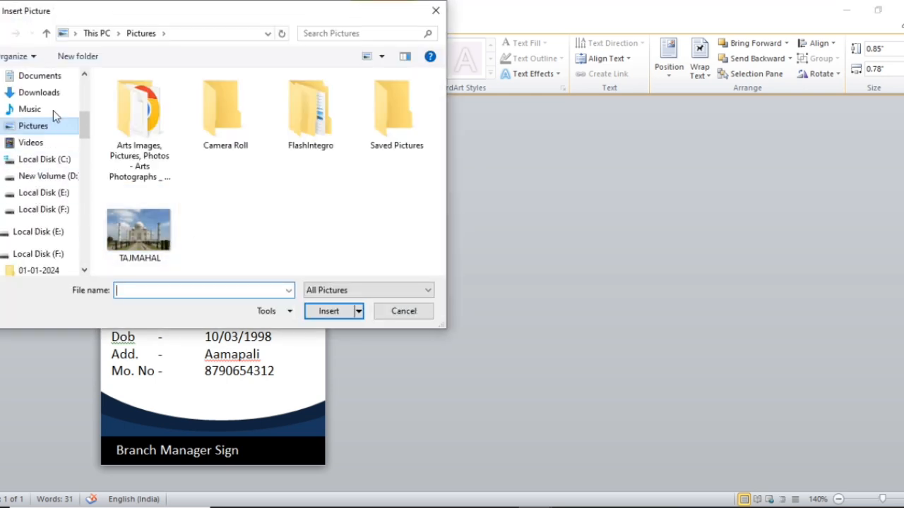
left_click(53, 208)
scroll(248, 193, "down", 1)
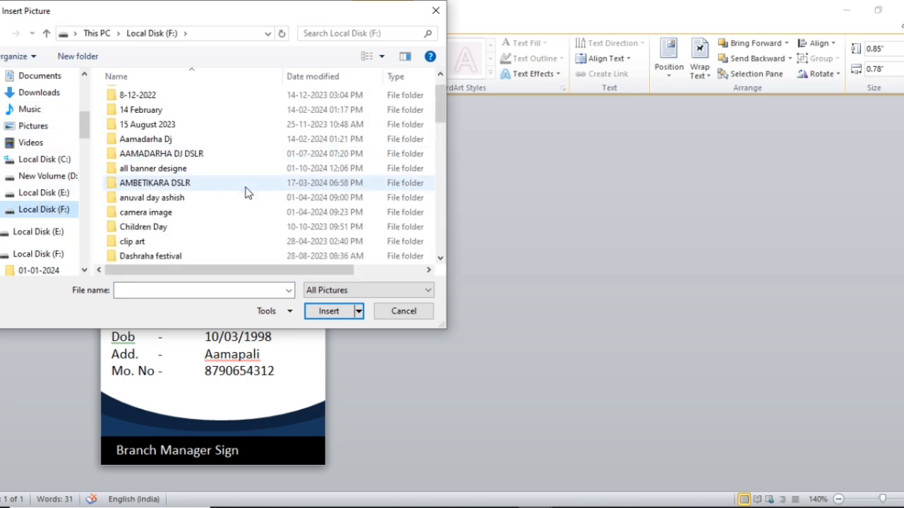
scroll(247, 193, "down", 15)
left_click(157, 244)
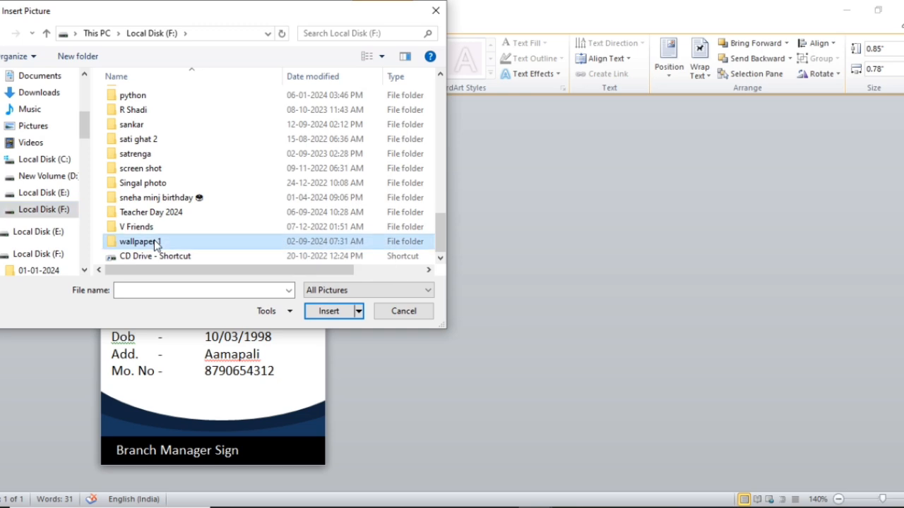
double_click(158, 243)
scroll(208, 174, "down", 10)
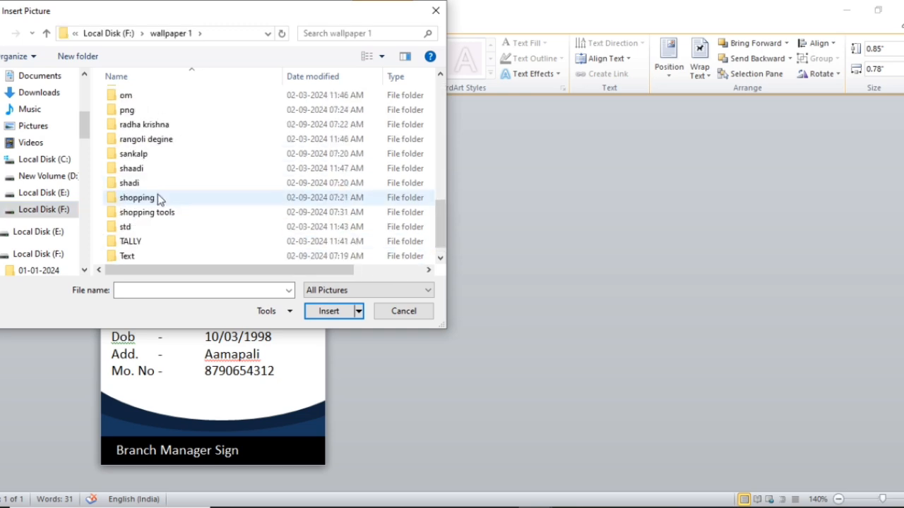
scroll(159, 201, "down", 1)
scroll(152, 241, "up", 8)
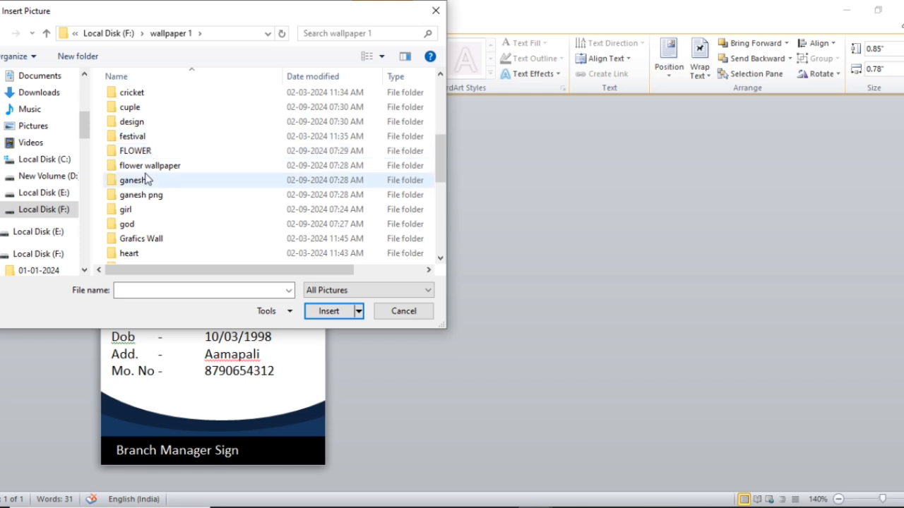
double_click(147, 210)
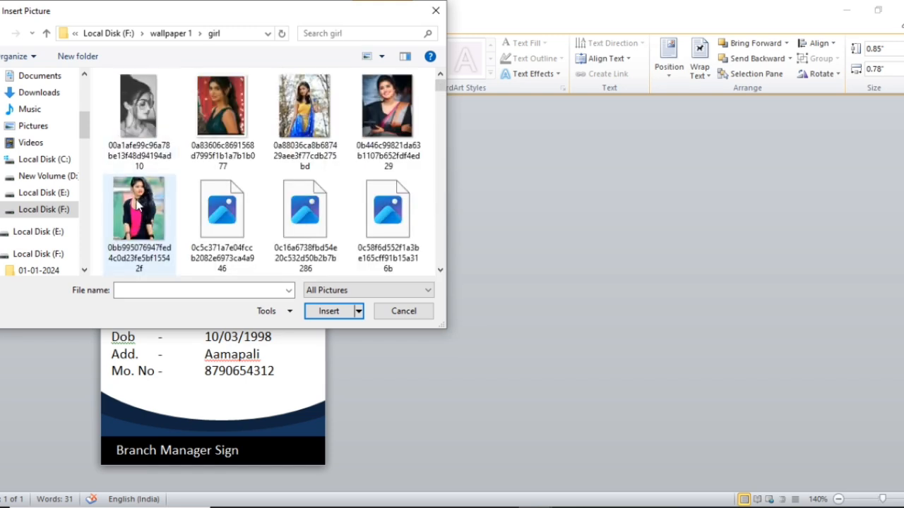
left_click(145, 117)
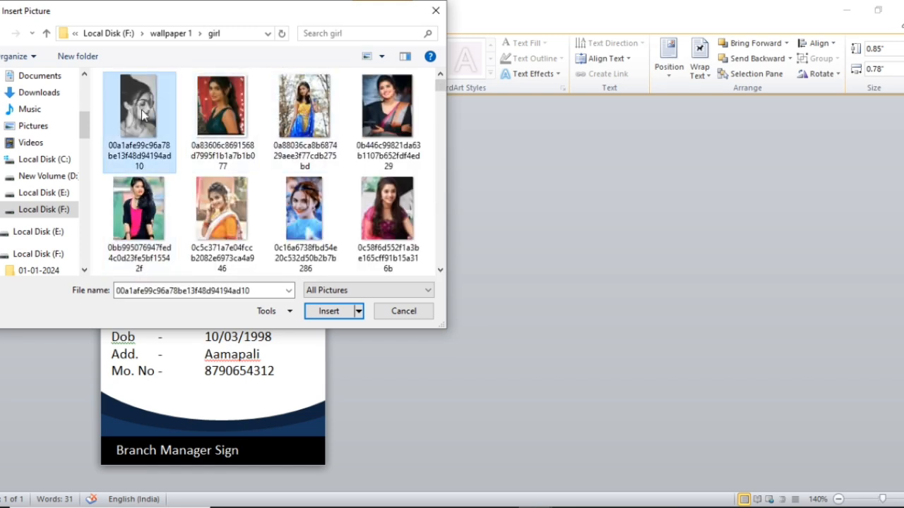
left_click(327, 313)
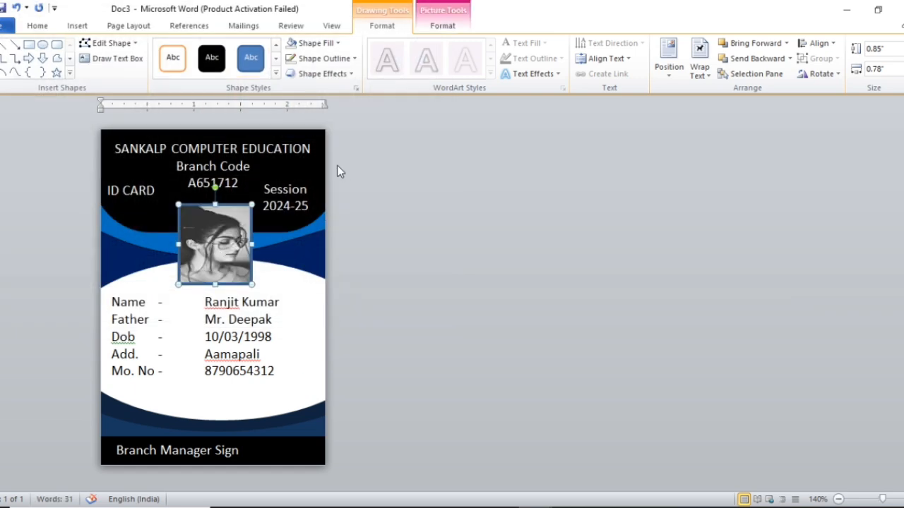
Step: Give the photo rectangle a black outline
left_click(324, 59)
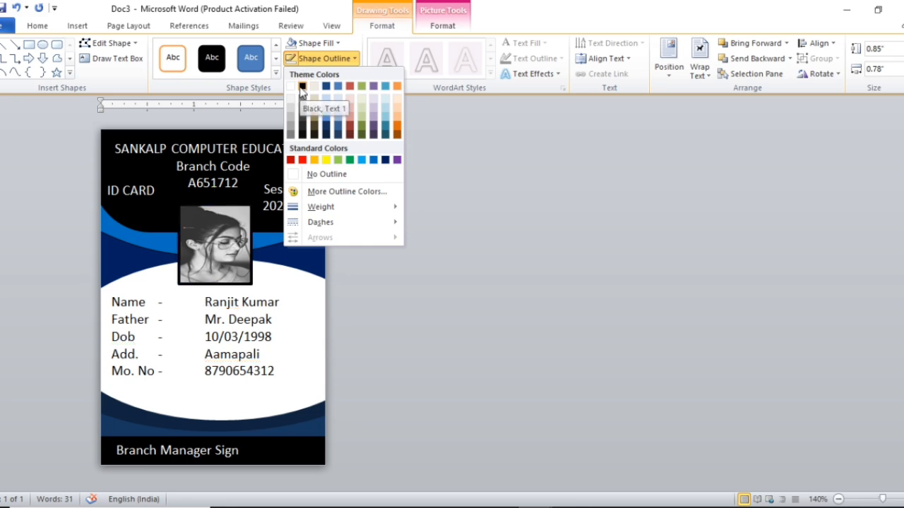
left_click(302, 87)
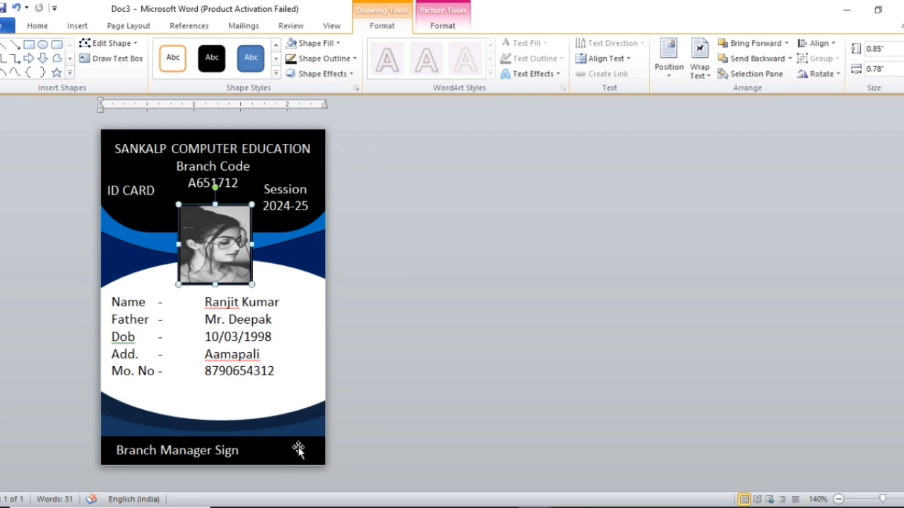
left_click(75, 26)
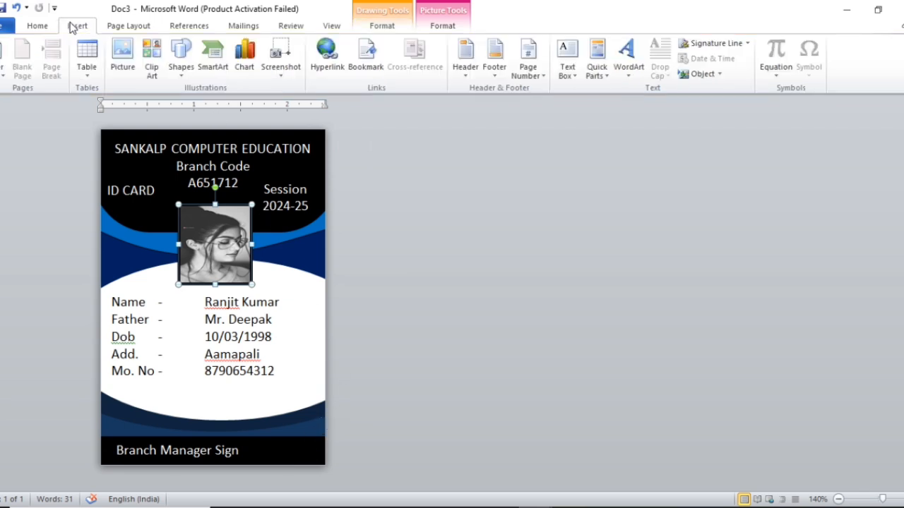
Step: Insert the signature image from F:\wallpaper 1\sankalp into the card and select it for formatting
left_click(123, 55)
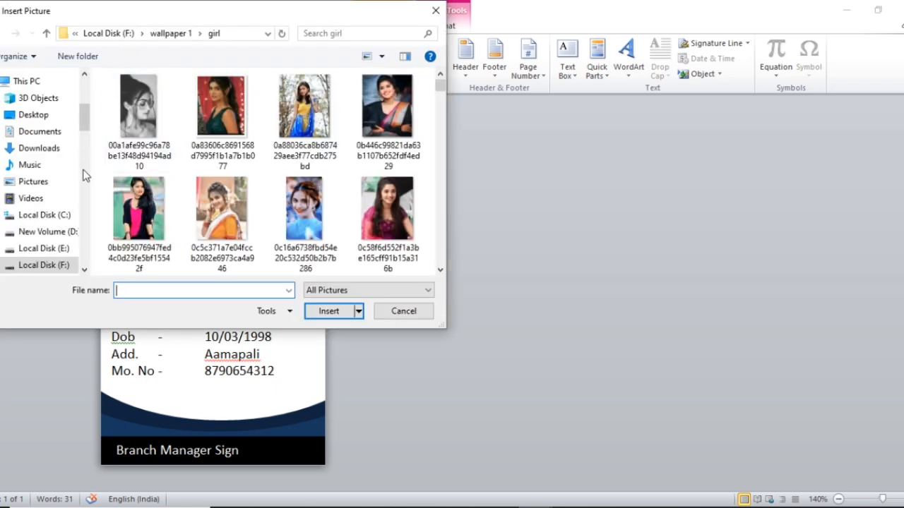
left_click(55, 265)
scroll(206, 254, "down", 1)
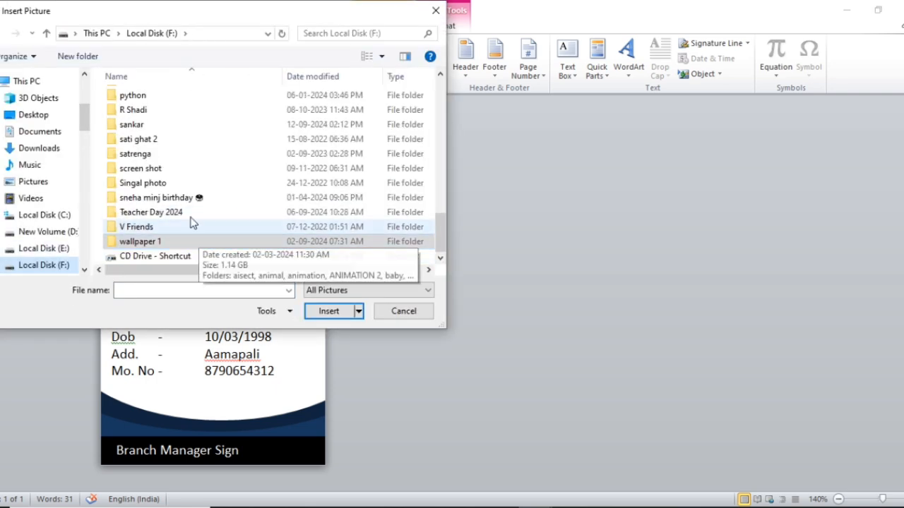
scroll(177, 156, "up", 4)
scroll(169, 178, "down", 4)
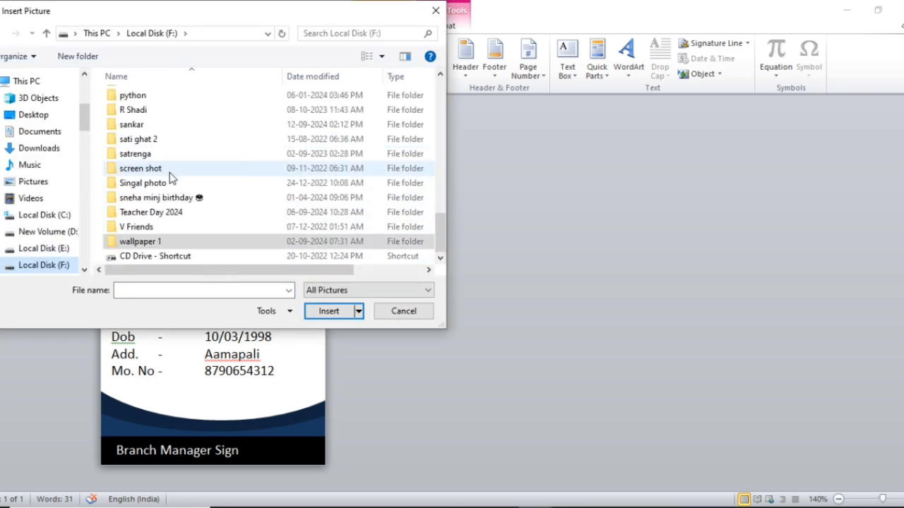
double_click(186, 245)
scroll(174, 171, "down", 10)
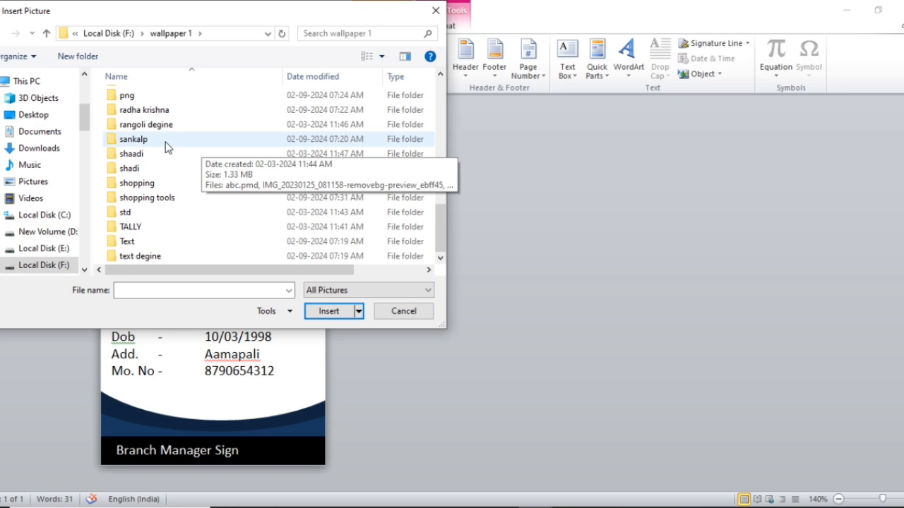
double_click(134, 139)
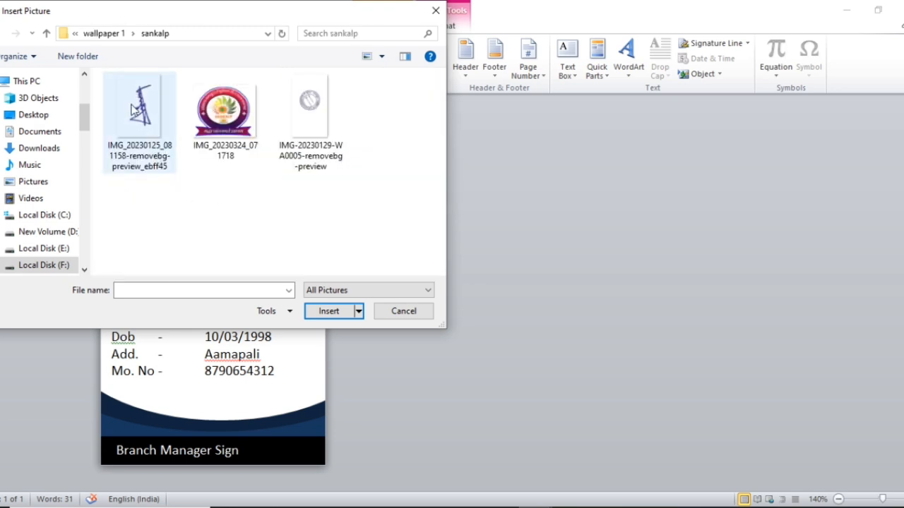
left_click(140, 109)
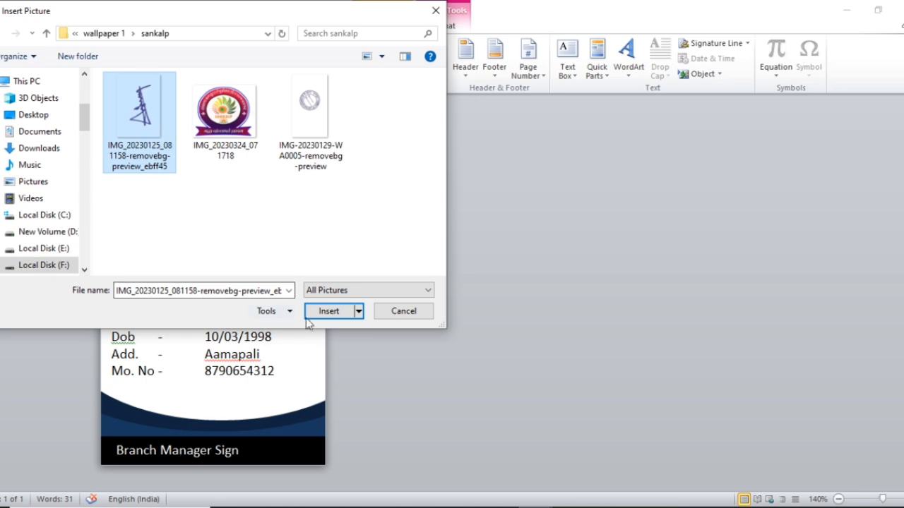
left_click(329, 313)
double_click(367, 331)
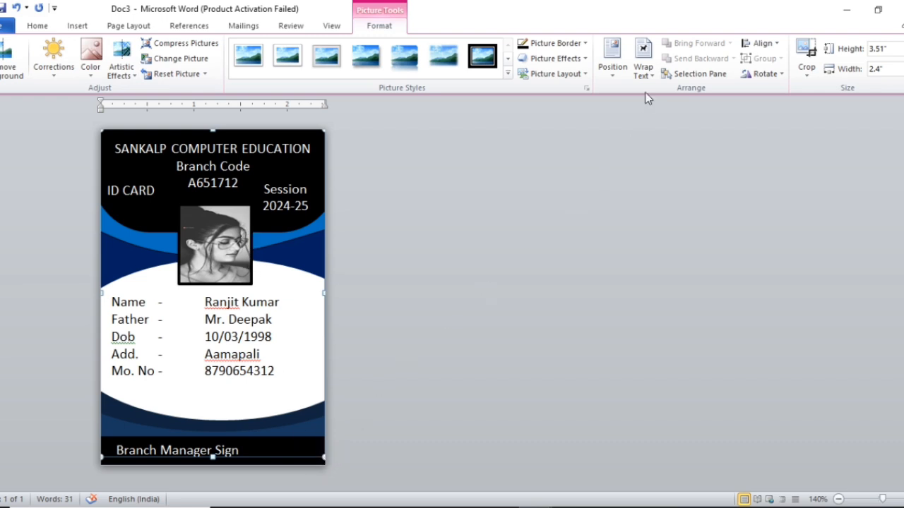
double_click(371, 25)
left_click(371, 25)
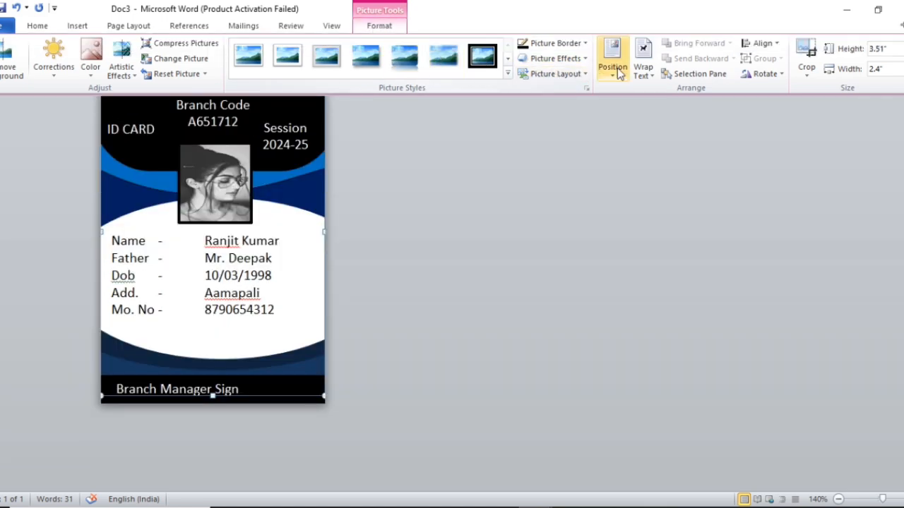
Step: Set the signature picture's text wrapping to In Front of Text
left_click(644, 70)
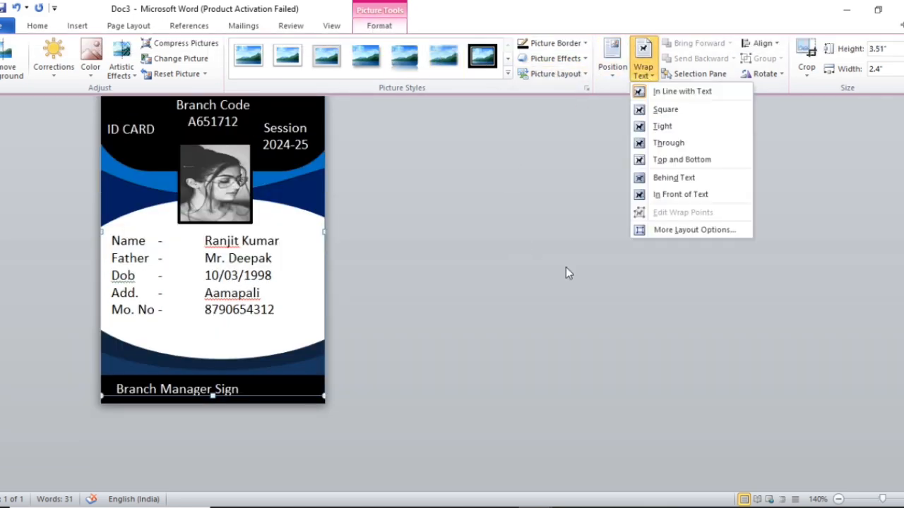
left_click(678, 195)
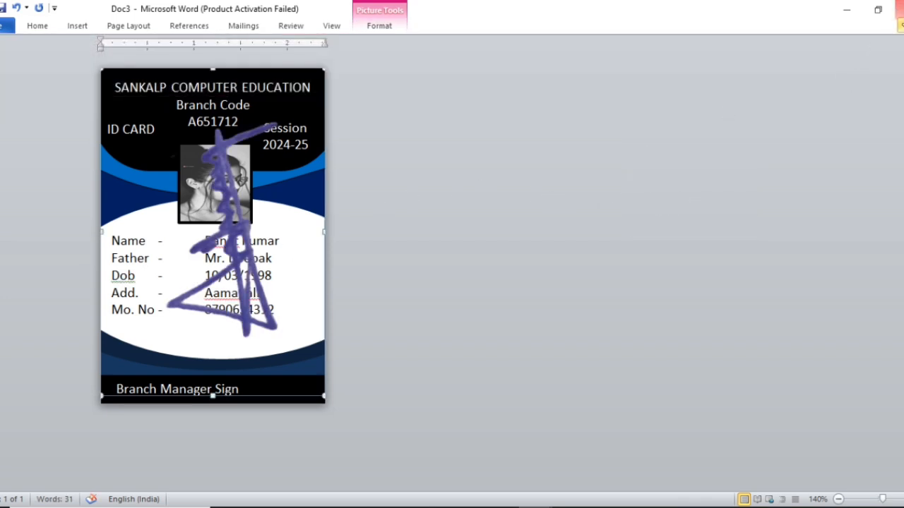
left_click(900, 26)
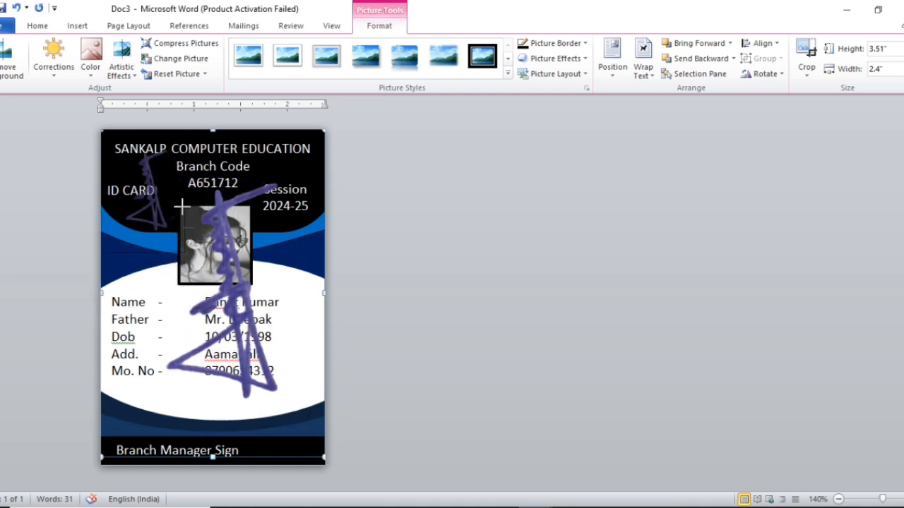
Step: Shrink and slightly rotate the signature, placing it on the strip beside Branch Manager Sign
key("ctrl+z")
mouse_move(157, 193)
left_mouse_down()
mouse_move(197, 304)
mouse_move(185, 296)
left_mouse_up()
left_click(182, 258)
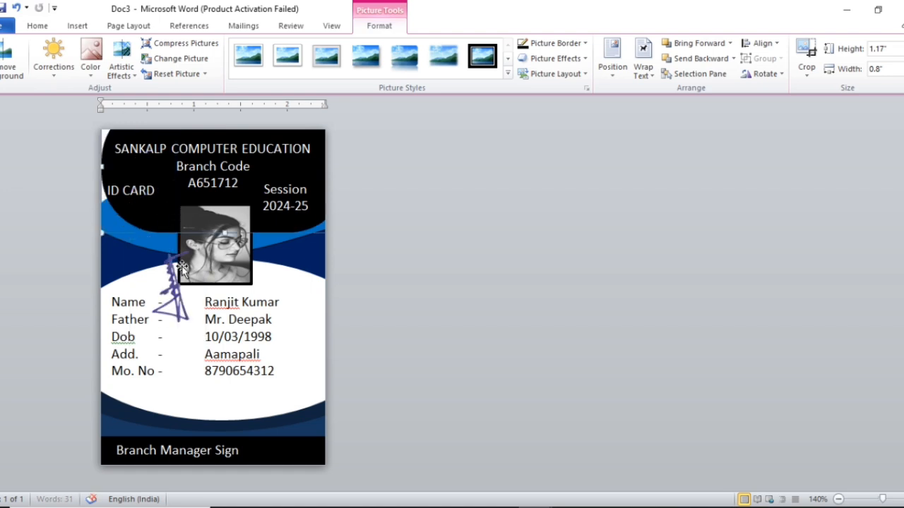
left_click(173, 302)
mouse_move(164, 217)
left_mouse_down()
mouse_move(177, 328)
mouse_move(240, 292)
left_mouse_up()
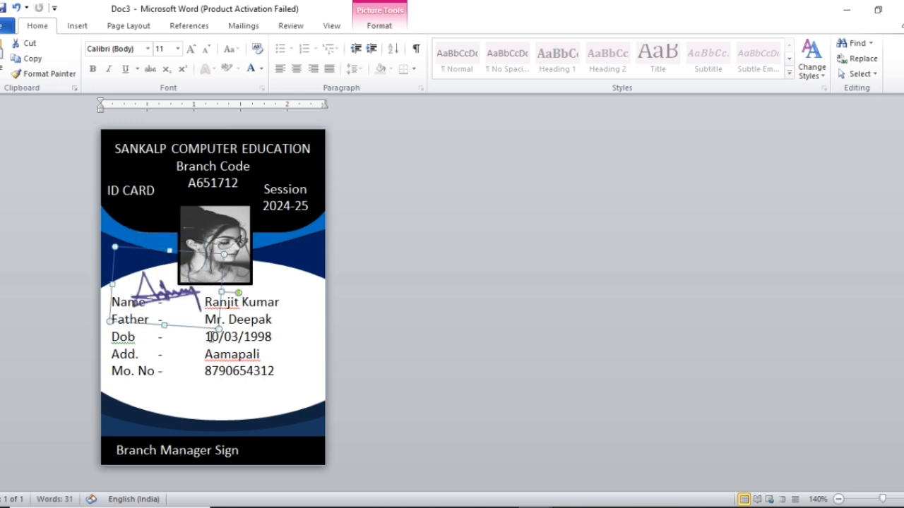
mouse_move(219, 325)
left_mouse_down()
mouse_move(167, 288)
mouse_move(252, 394)
mouse_move(279, 446)
left_mouse_up()
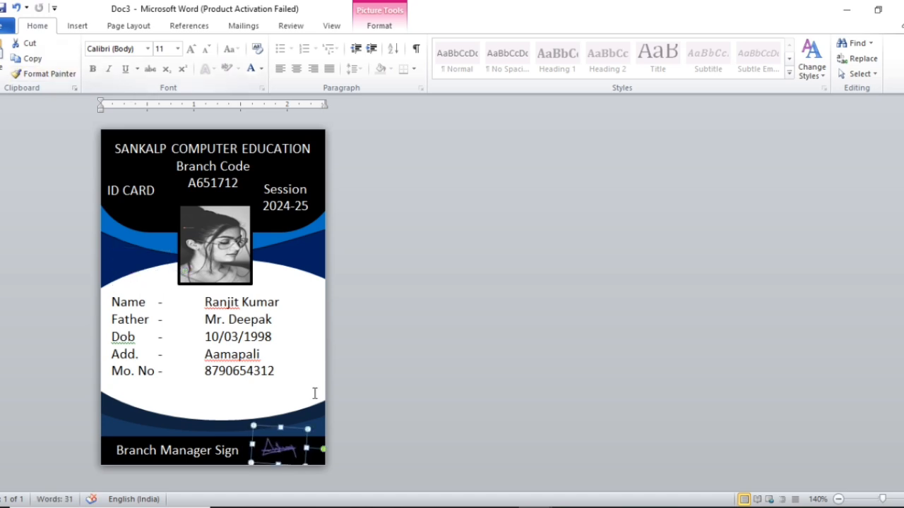
left_click(428, 287)
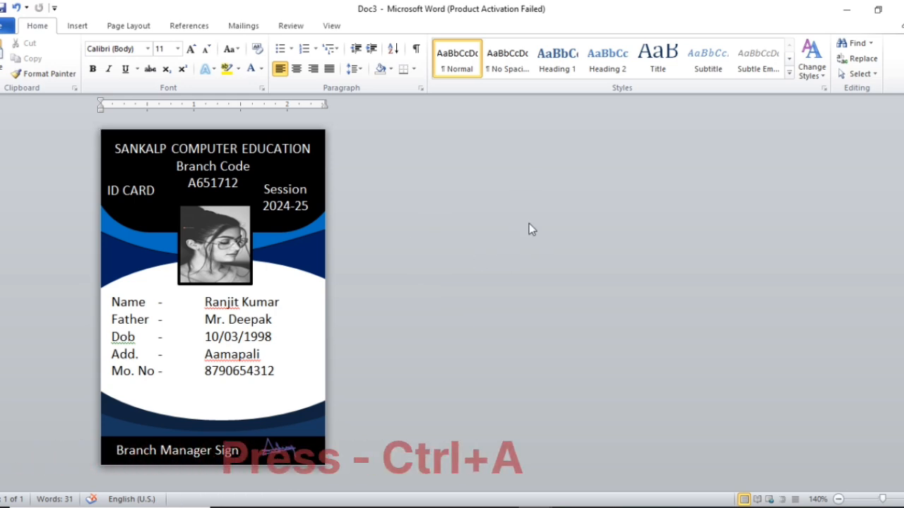
key("ctrl+a")
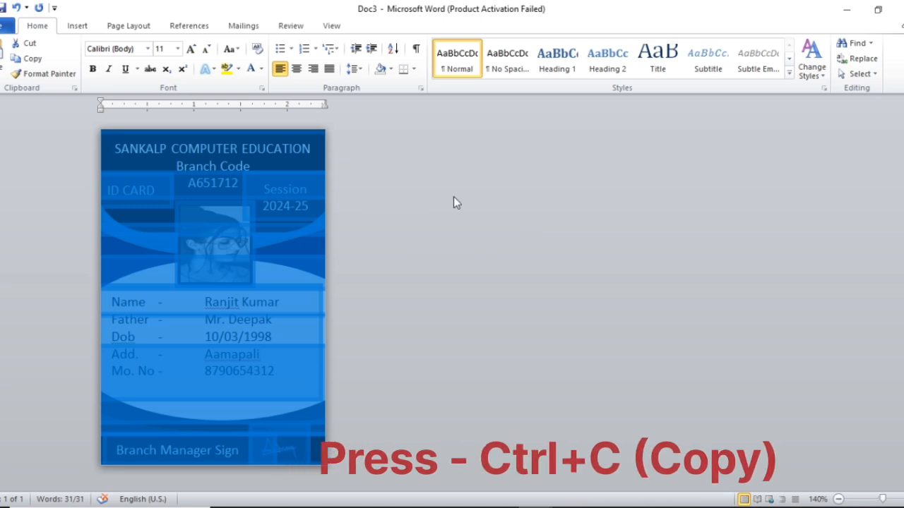
left_click(537, 182)
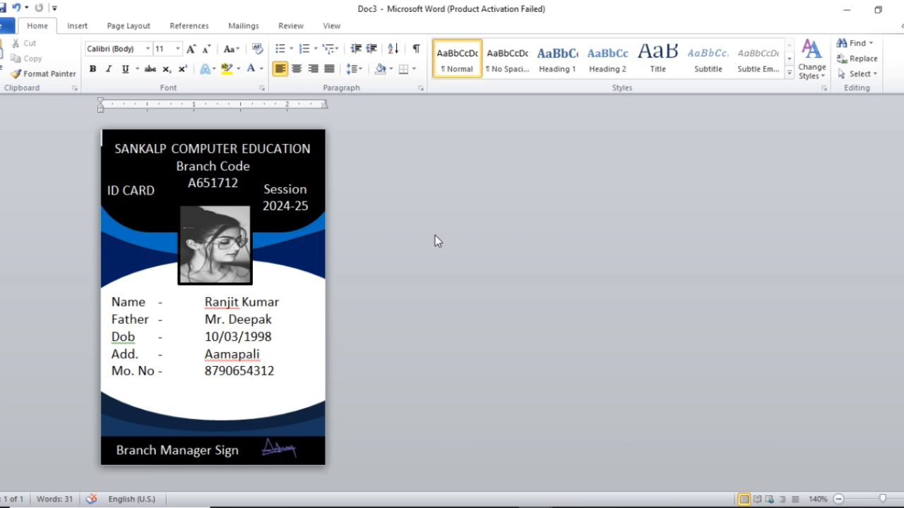
Step: Add a page break and paste a copy of the ID card onto page 1
key("ctrl+Return")
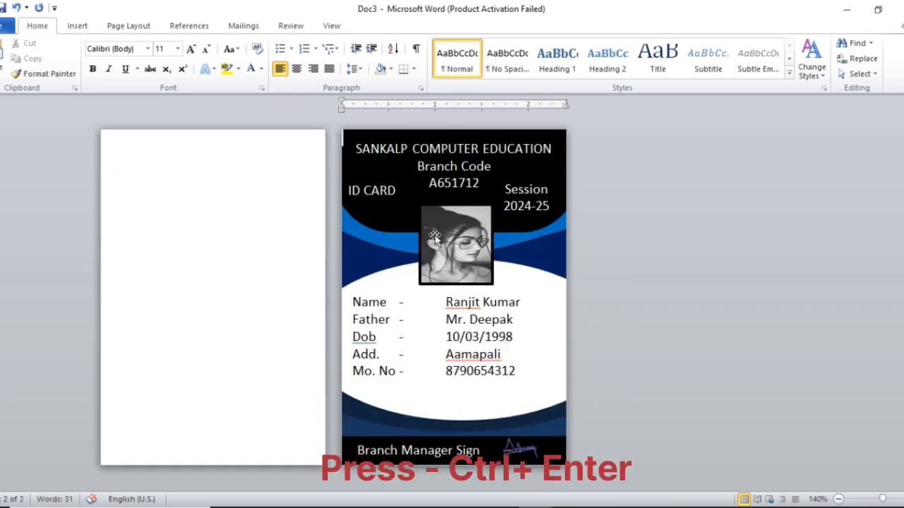
left_click(136, 152)
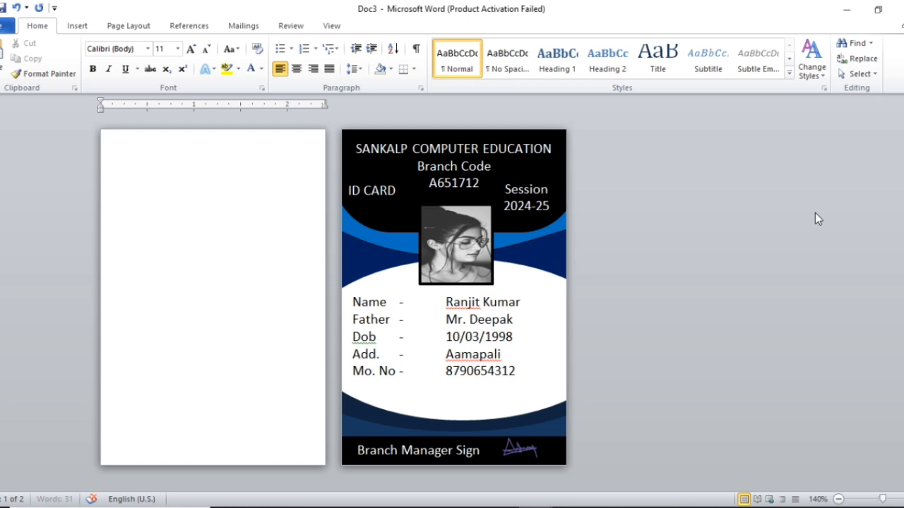
key("ctrl+v")
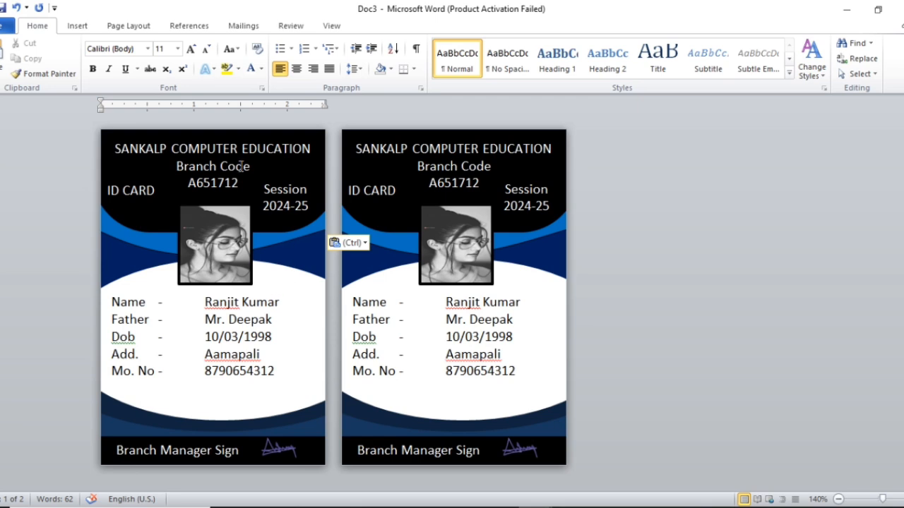
Step: Check the copied card's photo, Session 2024-25 and ID CARD boxes against the original
left_click(221, 251)
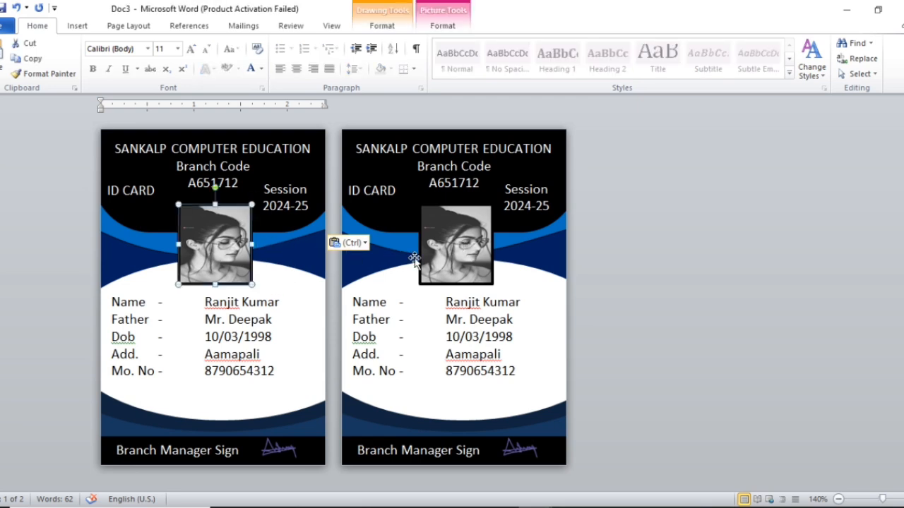
left_click(455, 260)
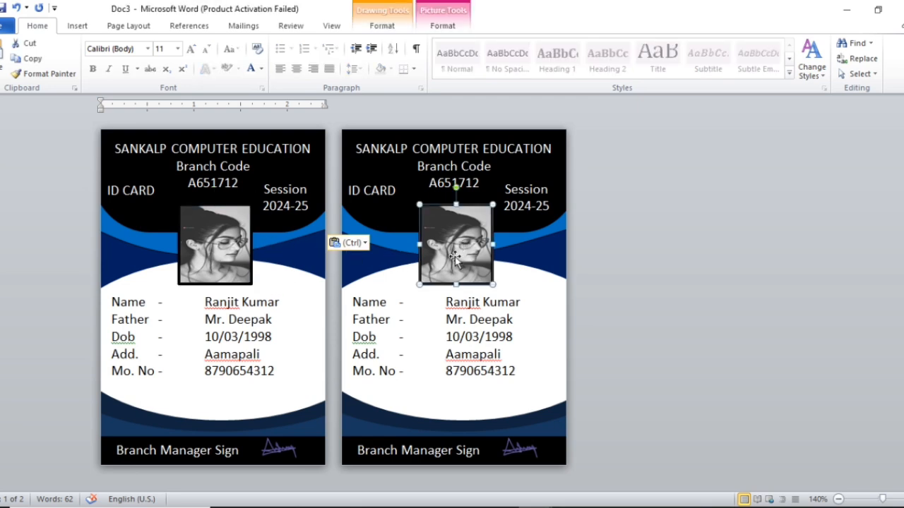
left_click(695, 278)
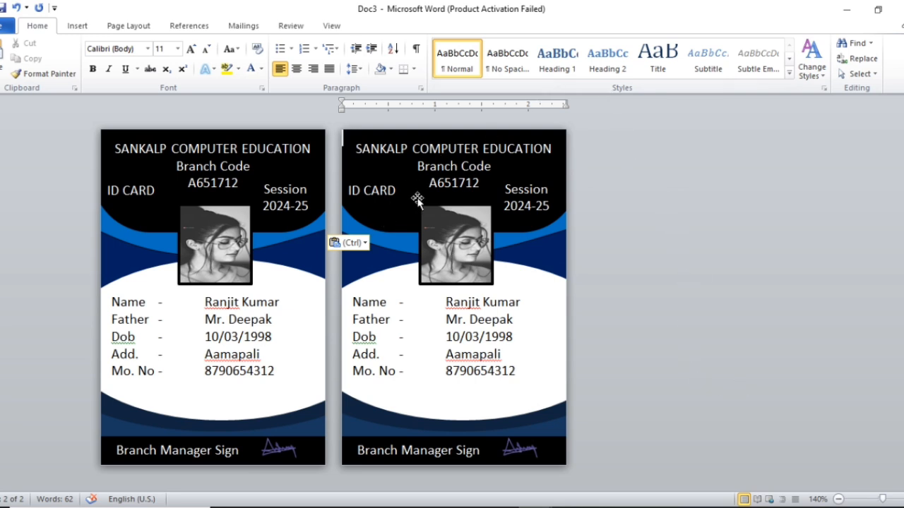
left_click(534, 189)
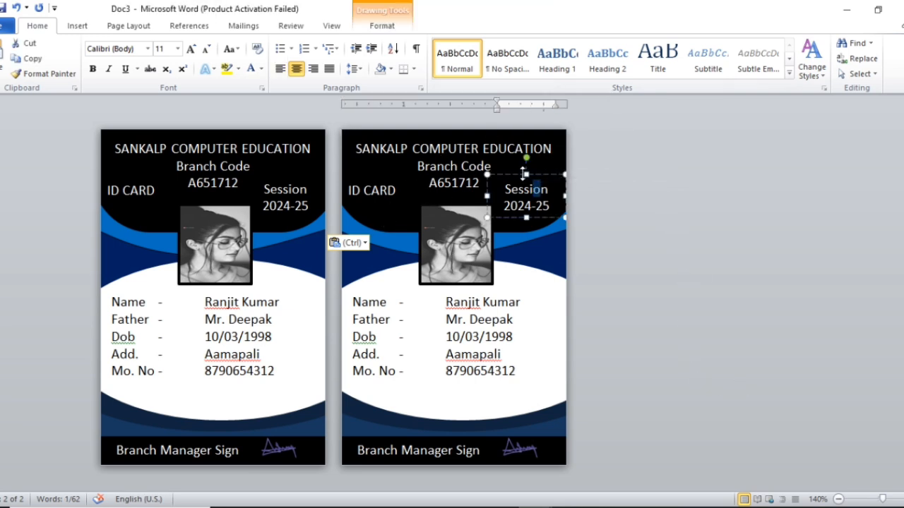
left_click(409, 189)
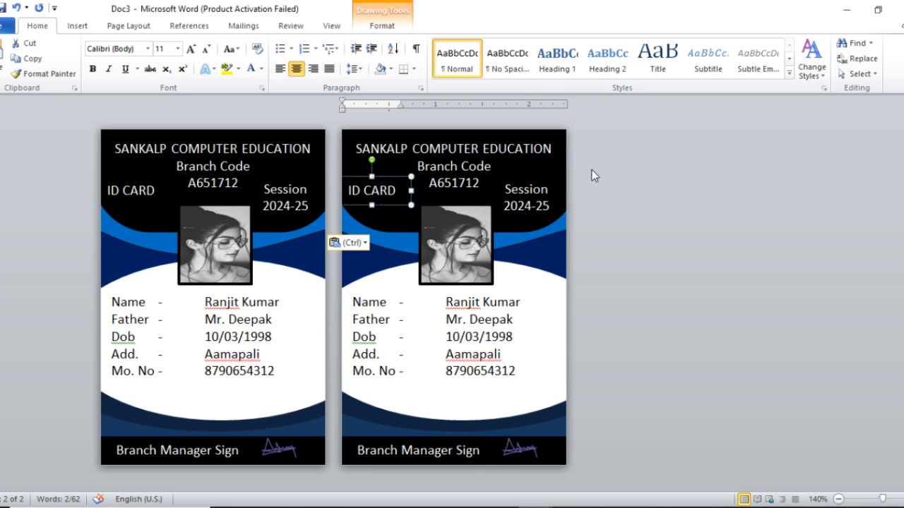
left_click(668, 184)
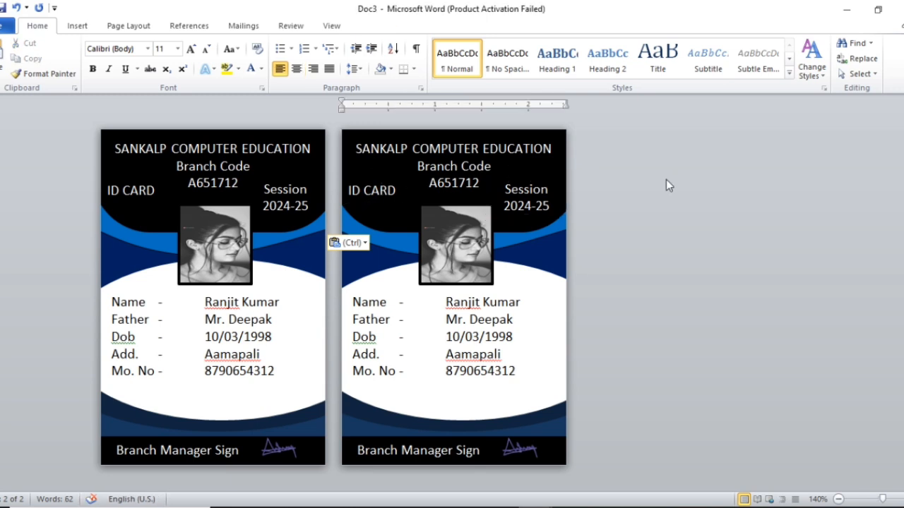